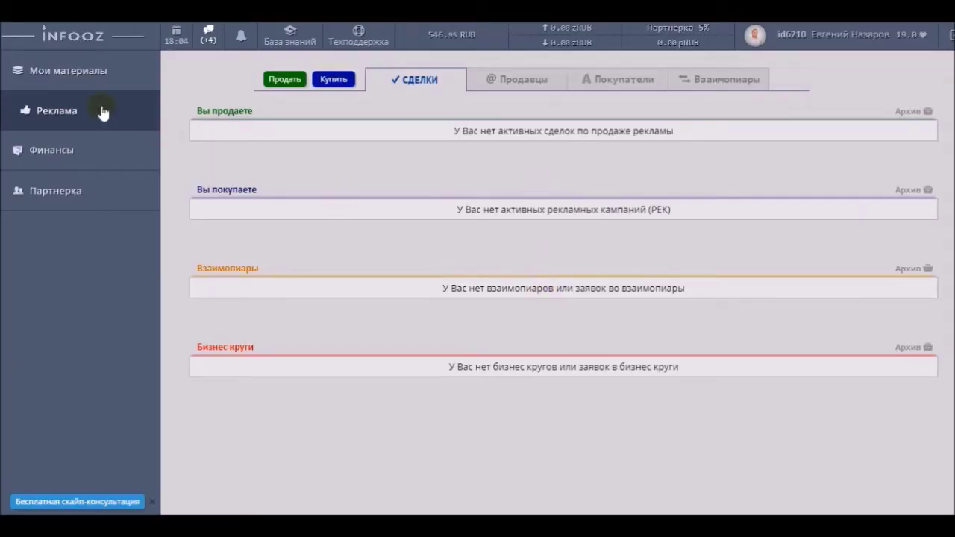
- Create a new letter and copy the subject "Узнай, как из 2 баксов постоянно делать 10 баксов!" from the text notes into its subject
{"action": "left_click", "coordinate": [81, 75]}
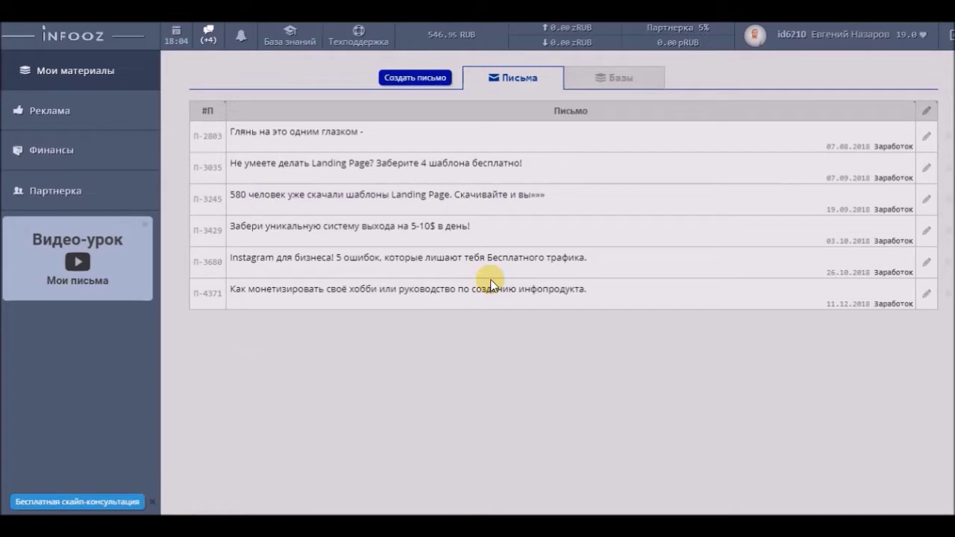
{"action": "left_click", "coordinate": [407, 79]}
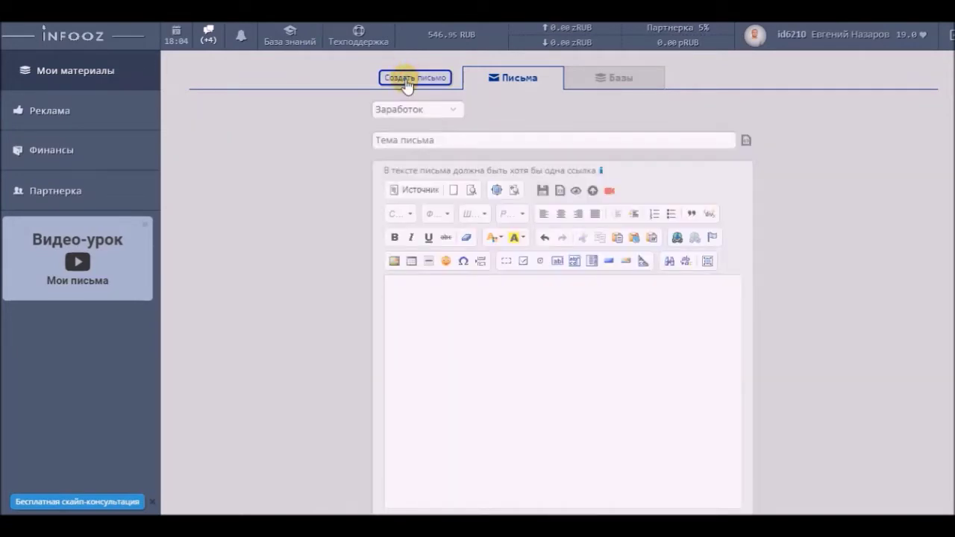
{"action": "key", "text": "super"}
{"action": "left_click", "coordinate": [776, 507]}
{"action": "left_click_drag", "start_coordinate": [204, 31], "coordinate": [461, 34]}
{"action": "right_click", "coordinate": [461, 36]}
{"action": "left_click", "coordinate": [515, 83]}
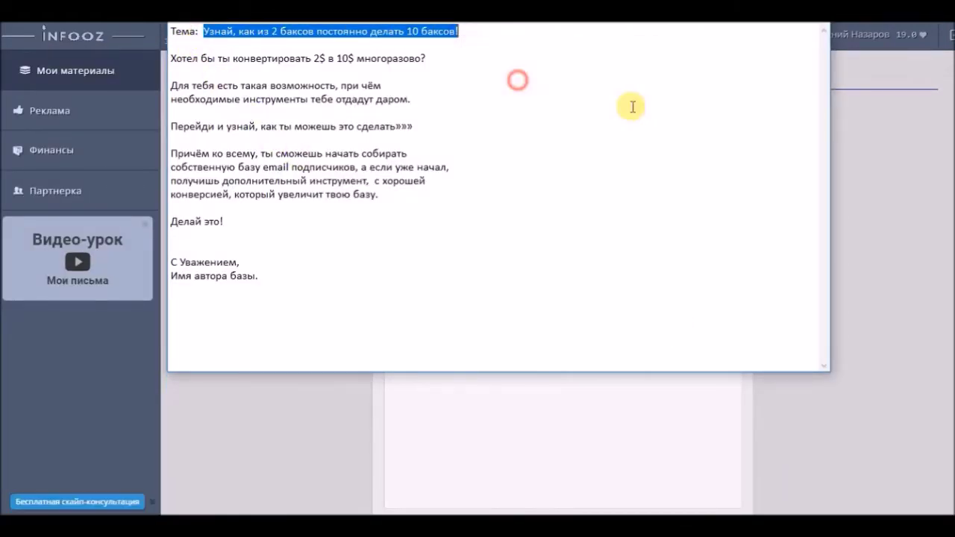
{"action": "left_click", "coordinate": [495, 335]}
- Copy the body text from the notes, from "Хотел бы ты конвертировать" to "Имя автора базы.", into the letter body
{"action": "left_click", "coordinate": [776, 509]}
{"action": "left_click_drag", "start_coordinate": [261, 276], "coordinate": [152, 50]}
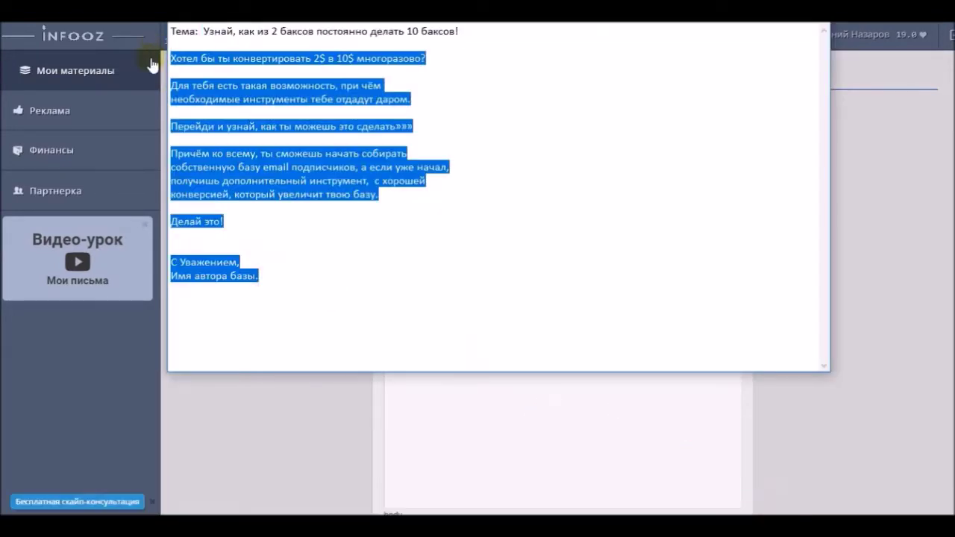
{"action": "key", "text": "ctrl+c"}
{"action": "left_click", "coordinate": [465, 426]}
{"action": "key", "text": "ctrl+v"}
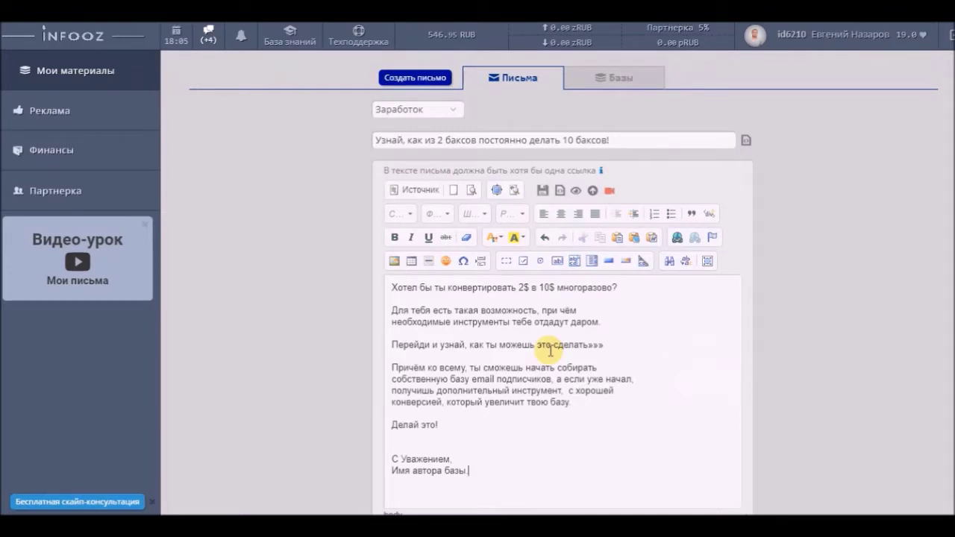
{"action": "left_click_drag", "start_coordinate": [606, 344], "coordinate": [386, 344]}
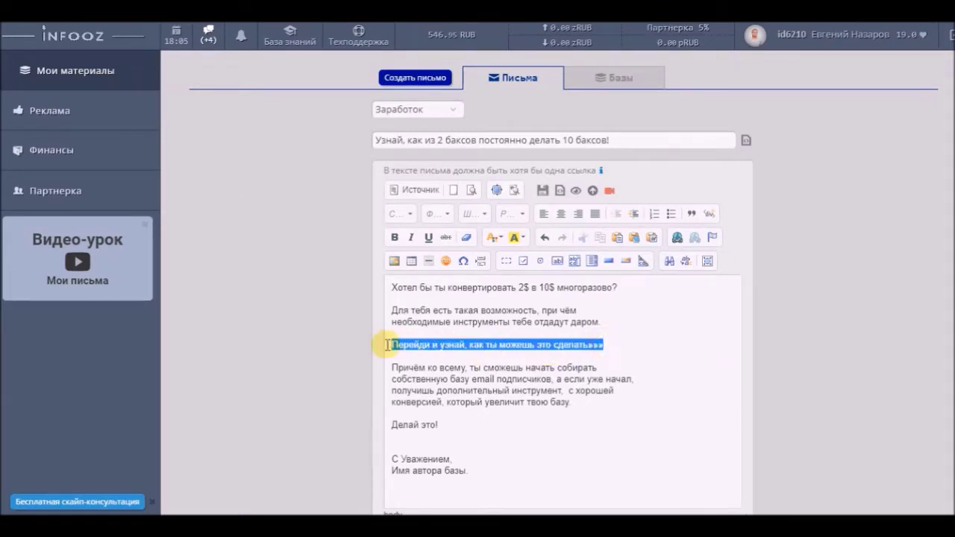
{"action": "left_click", "coordinate": [677, 238]}
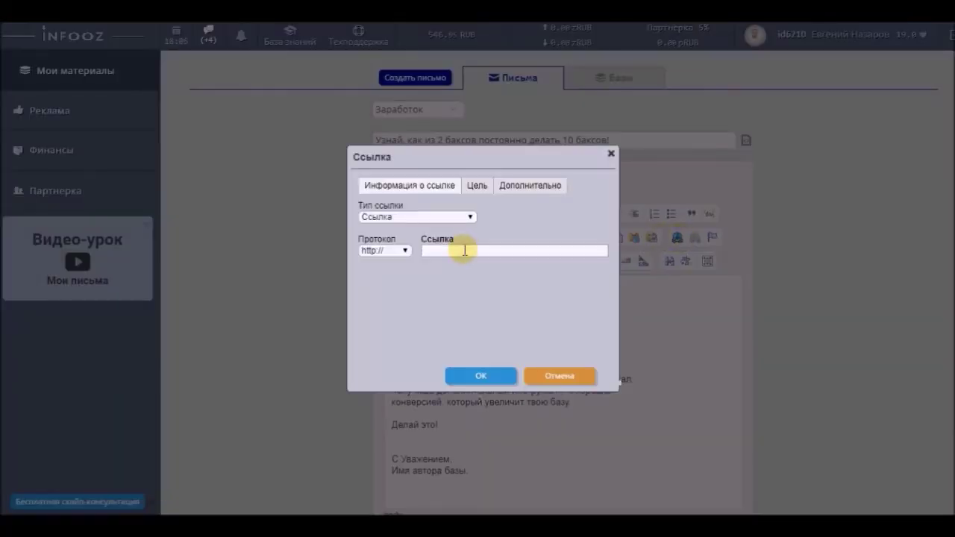
{"action": "right_click", "coordinate": [460, 249]}
{"action": "left_click", "coordinate": [503, 331]}
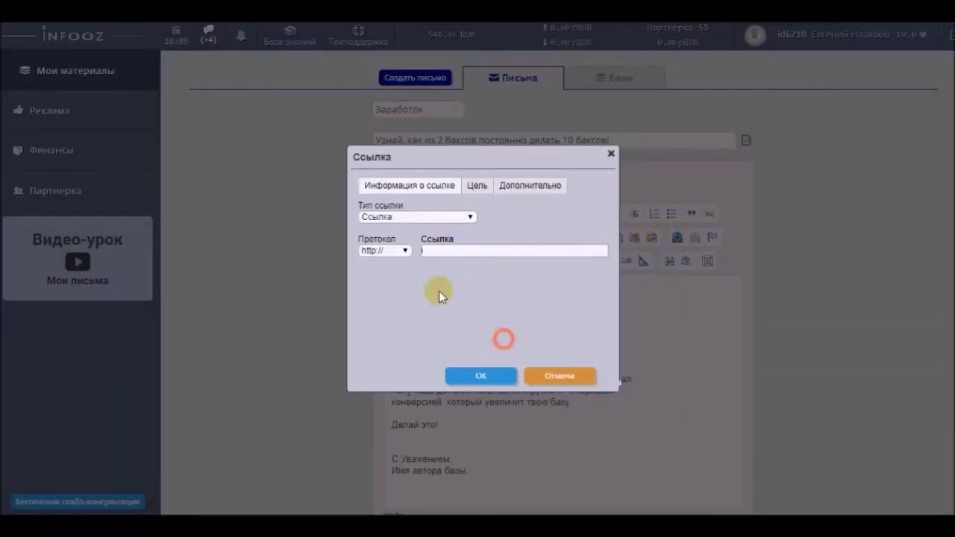
{"action": "left_click", "coordinate": [391, 250]}
{"action": "left_click", "coordinate": [387, 270]}
- Set the link's target to "Новое окно (_blank)" and confirm the link settings
{"action": "left_click", "coordinate": [476, 185]}
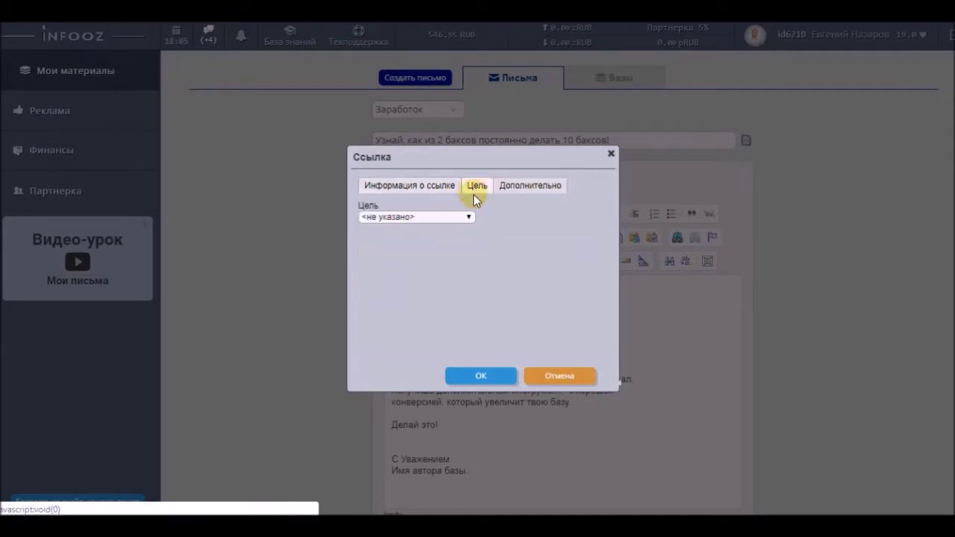
{"action": "left_click", "coordinate": [441, 220]}
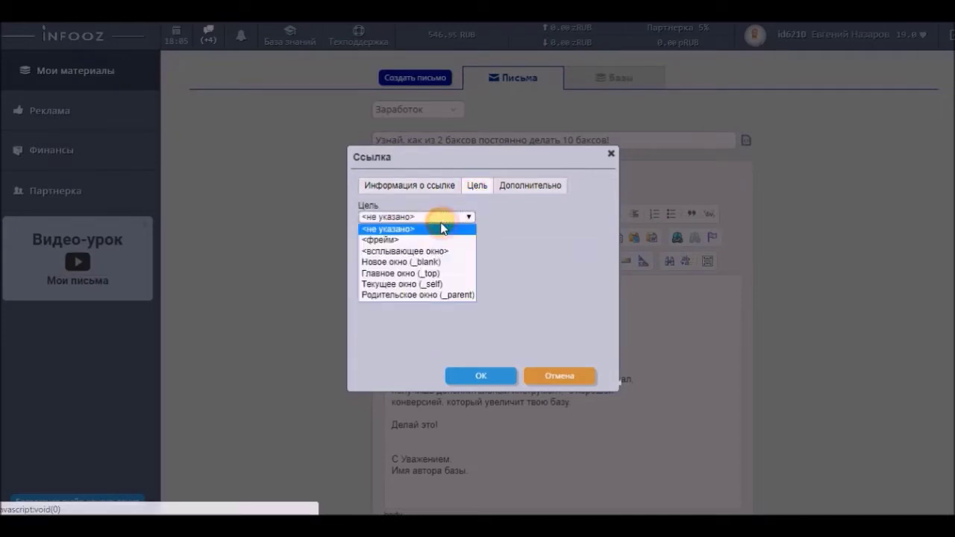
{"action": "left_click", "coordinate": [410, 265]}
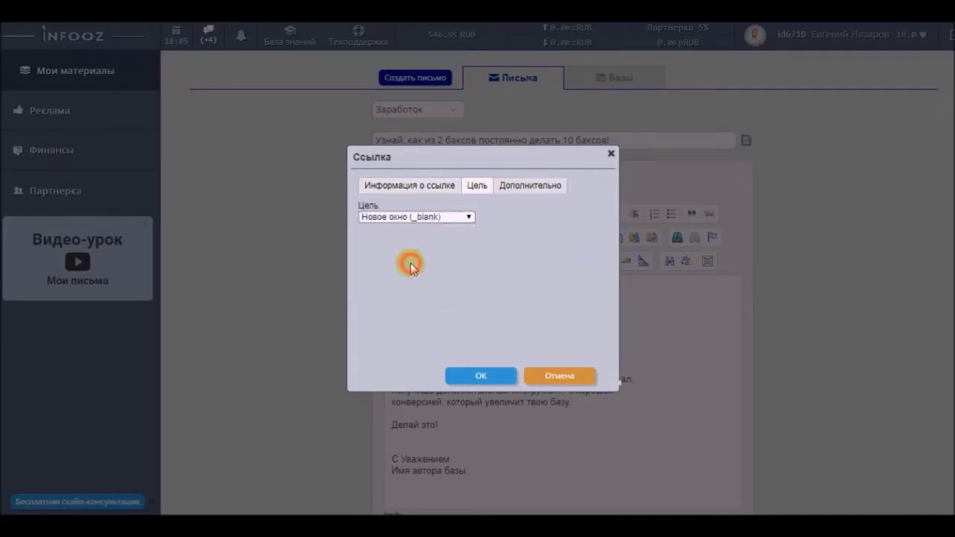
{"action": "left_click", "coordinate": [483, 376]}
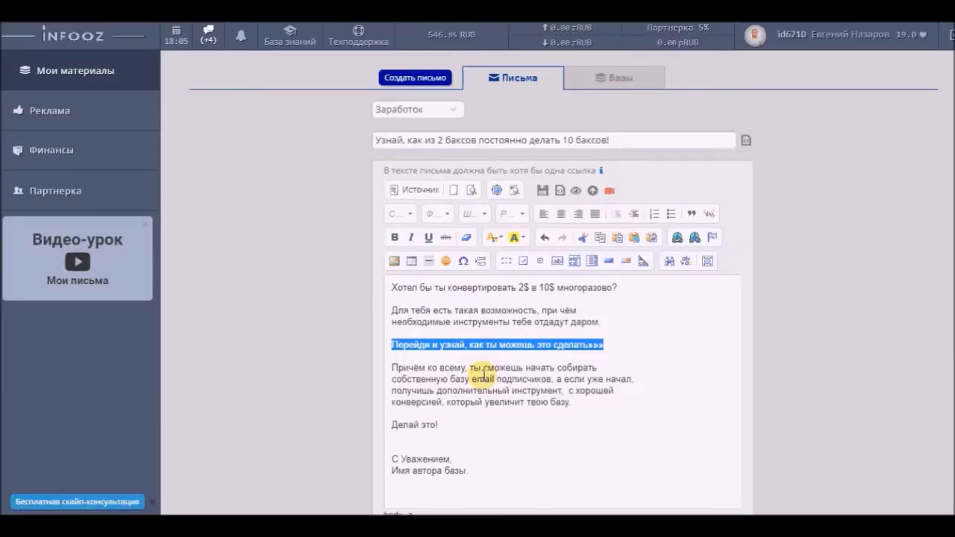
- Make "Делай это!" and the linked line "Перейди и узнай, как ты можешь это сделать»»»" bold
{"action": "left_click_drag", "start_coordinate": [439, 424], "coordinate": [381, 423]}
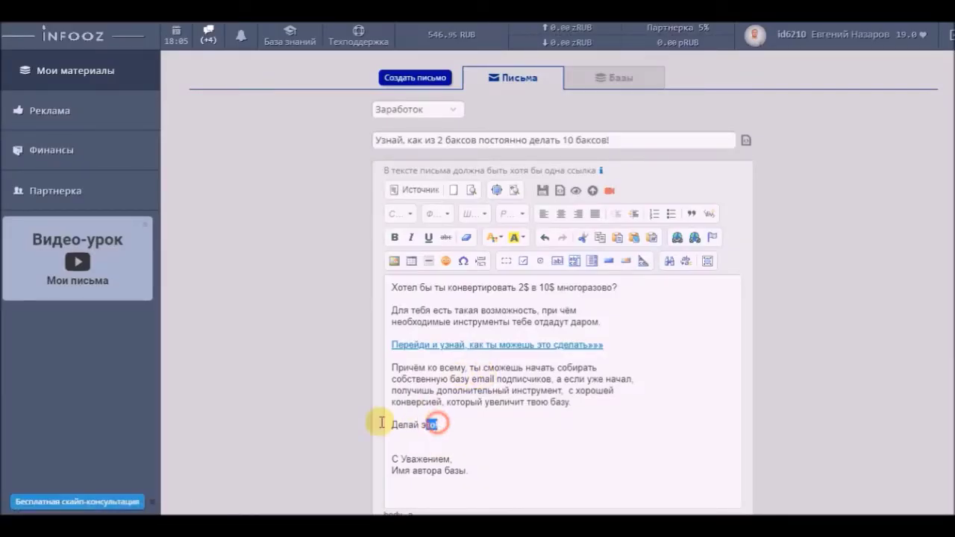
{"action": "left_click", "coordinate": [394, 237]}
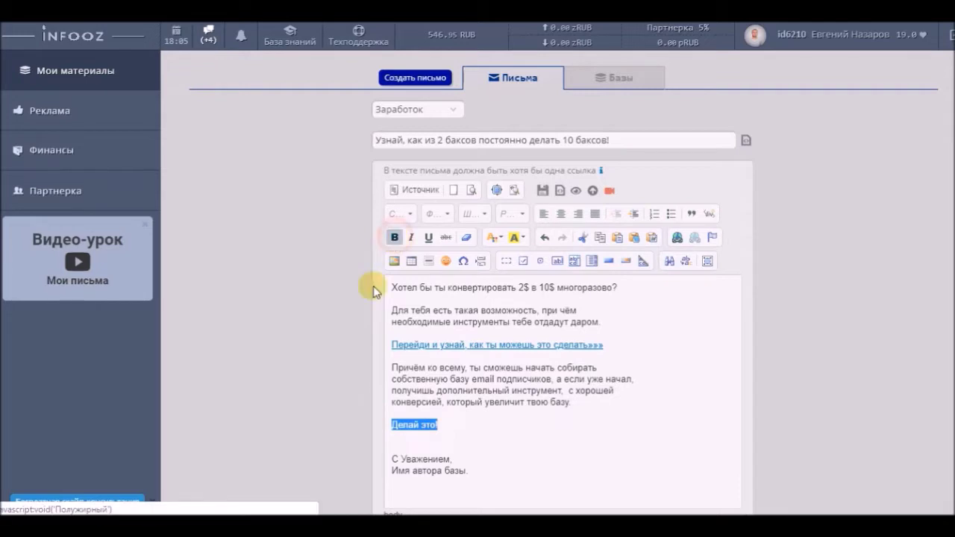
{"action": "left_click", "coordinate": [391, 343]}
{"action": "left_click", "coordinate": [606, 345], "text": "shift"}
{"action": "left_click", "coordinate": [394, 237]}
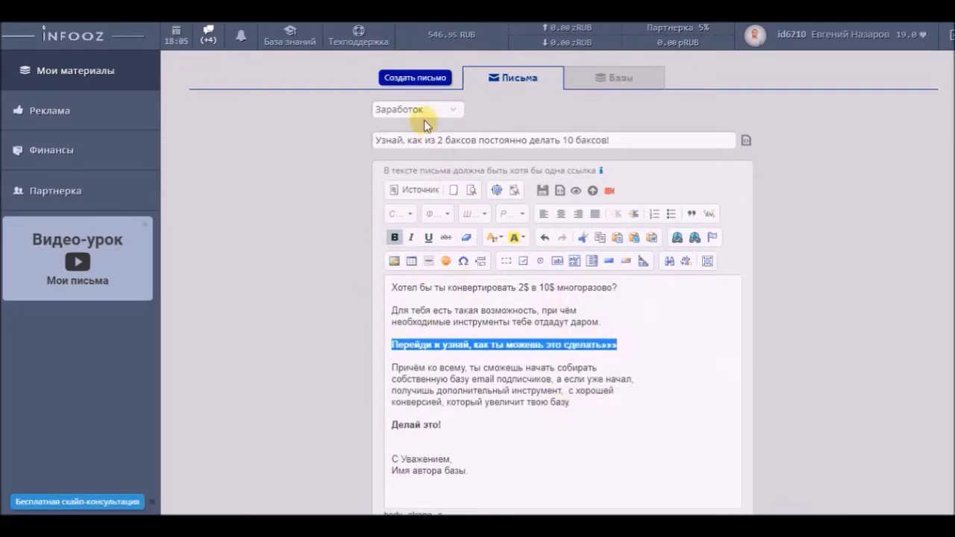
- Examine the letter's available categories and the landing page it advertises
{"action": "left_click", "coordinate": [446, 111]}
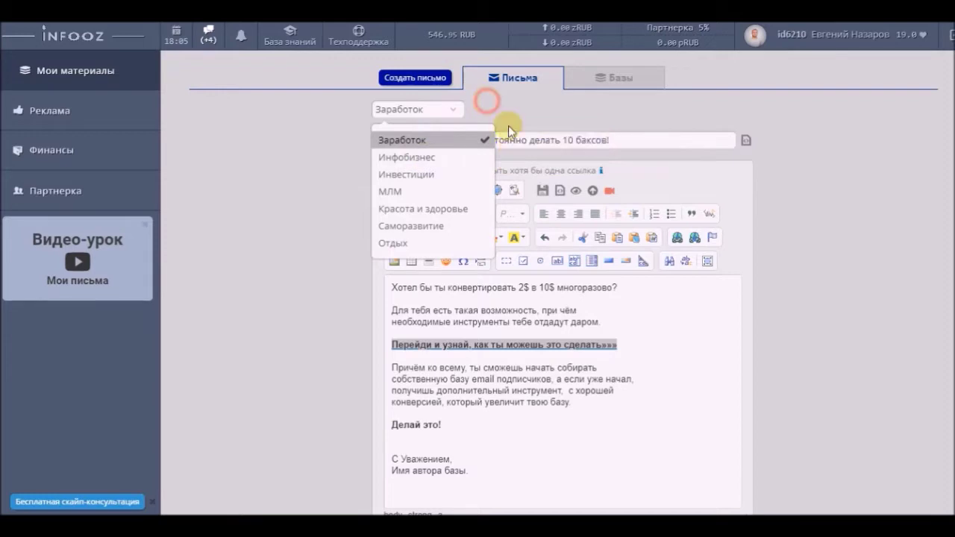
{"action": "scroll", "coordinate": [663, 288], "scroll_direction": "down", "scroll_amount": 3}
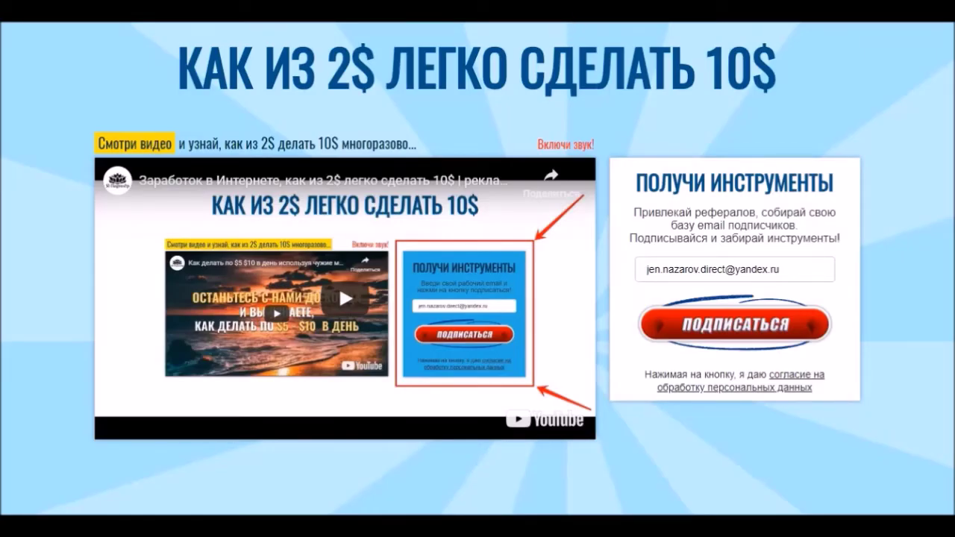
{"action": "mouse_move", "coordinate": [341, 37]}
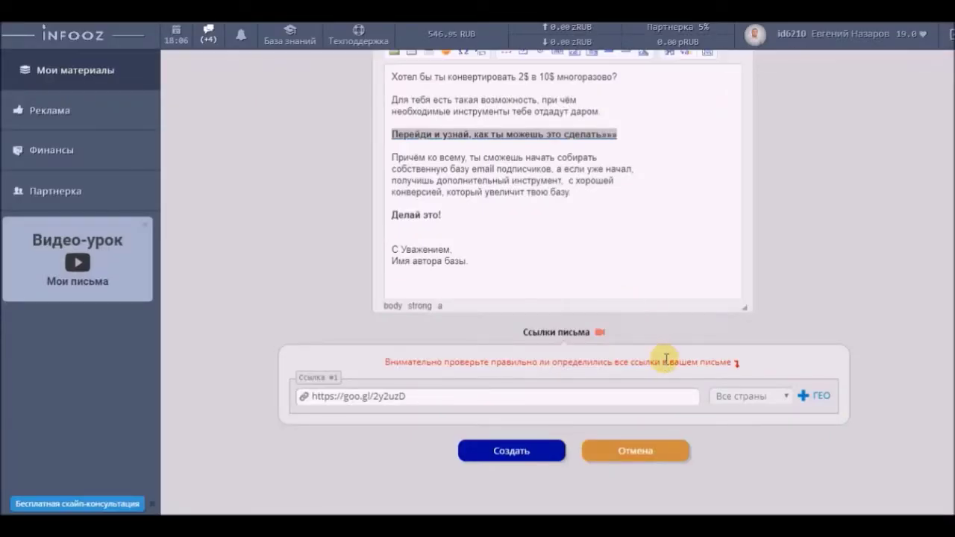
- Add four geo-link rows under the letter's link, for Казахстан, Россия, Украина and Беларусь
{"action": "left_click", "coordinate": [806, 398]}
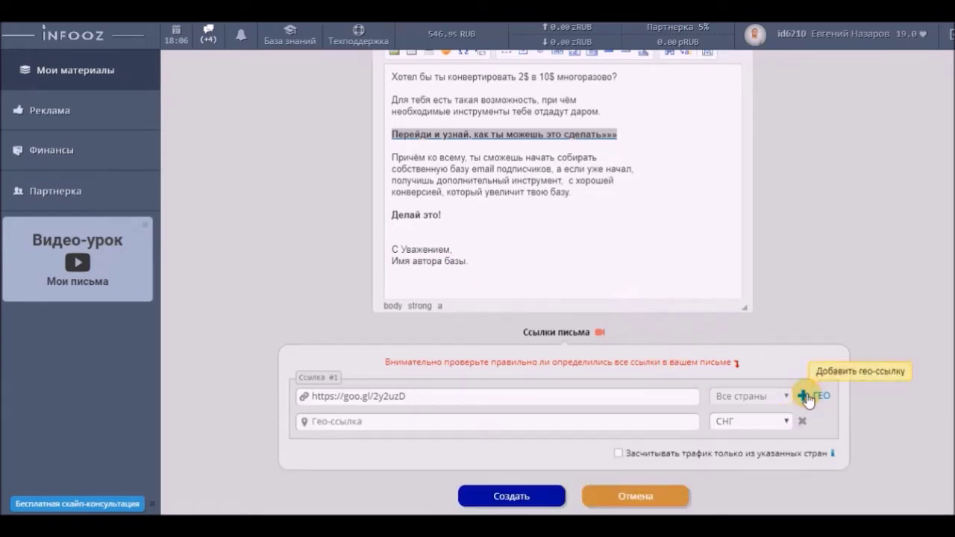
{"action": "left_click", "coordinate": [807, 399]}
{"action": "left_click", "coordinate": [805, 397]}
{"action": "left_click", "coordinate": [806, 397]}
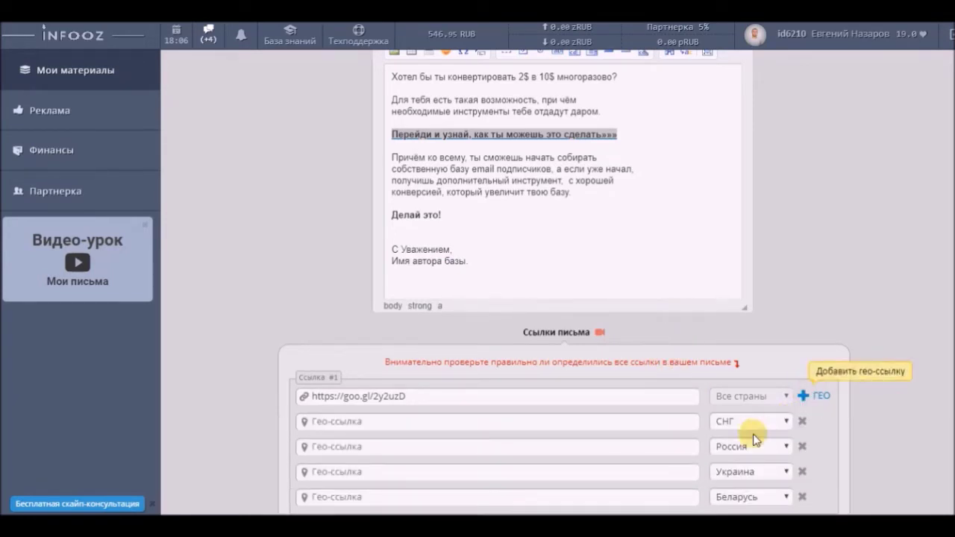
{"action": "scroll", "coordinate": [791, 426], "scroll_direction": "down", "scroll_amount": 1}
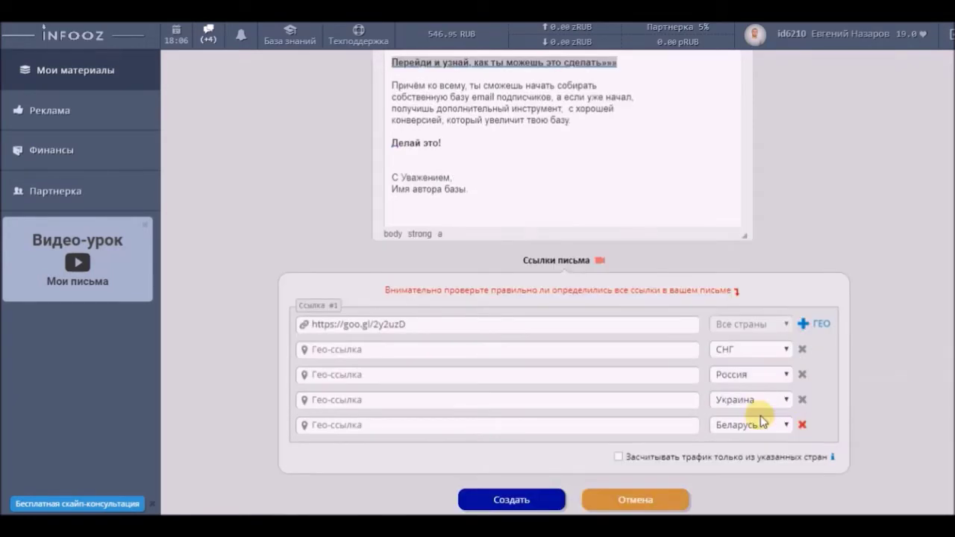
{"action": "left_click", "coordinate": [762, 350]}
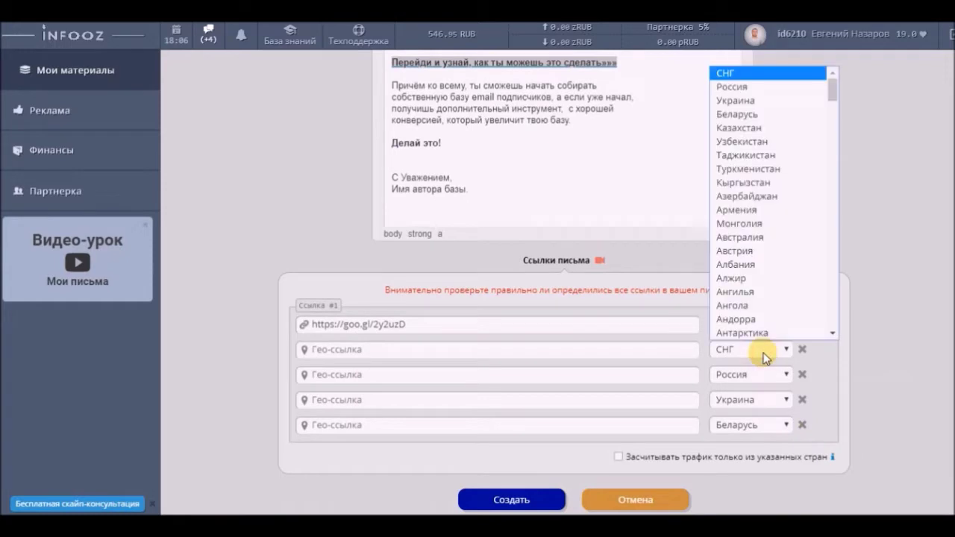
{"action": "left_click", "coordinate": [746, 129]}
{"action": "scroll", "coordinate": [734, 187], "scroll_direction": "down", "scroll_amount": 1}
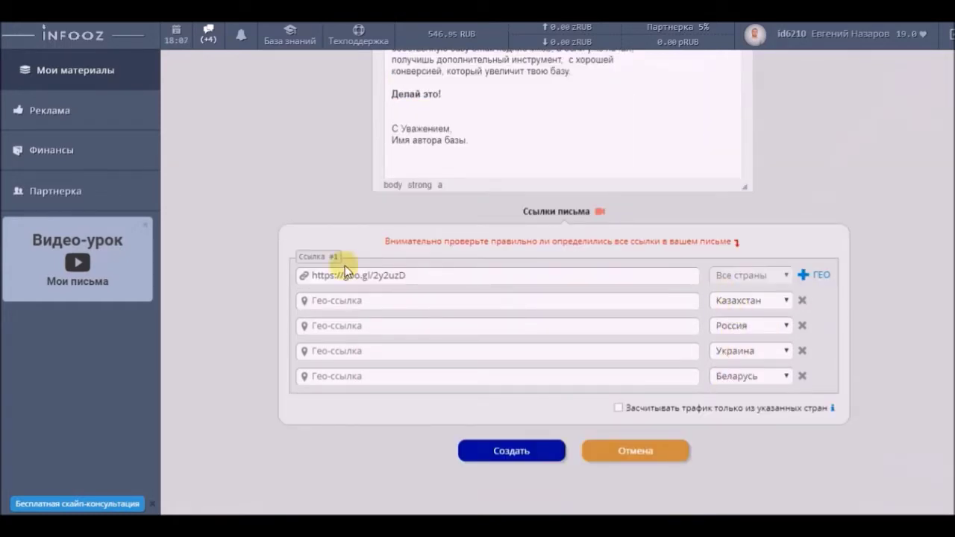
{"action": "left_click_drag", "start_coordinate": [411, 274], "coordinate": [311, 273]}
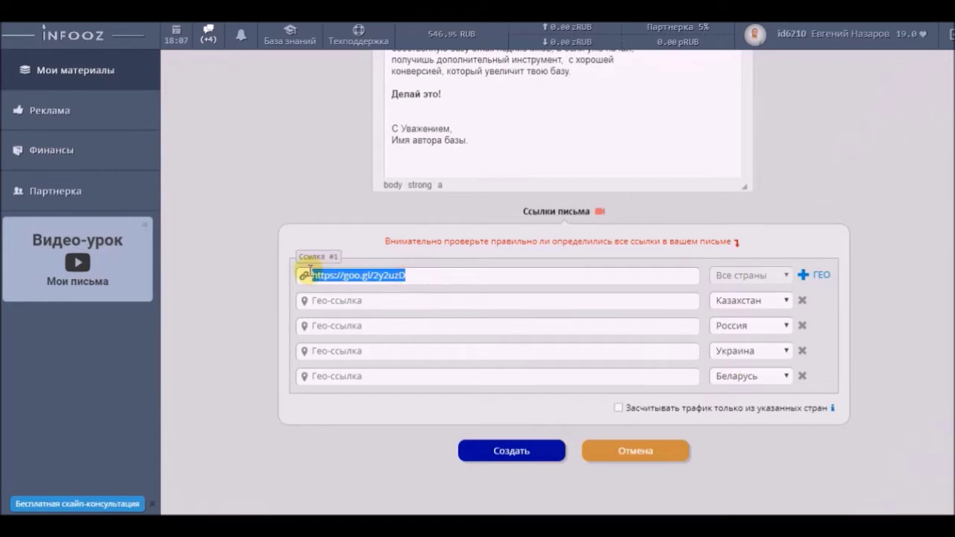
{"action": "left_click", "coordinate": [330, 299]}
{"action": "key", "text": "ctrl+v"}
{"action": "left_click", "coordinate": [390, 378]}
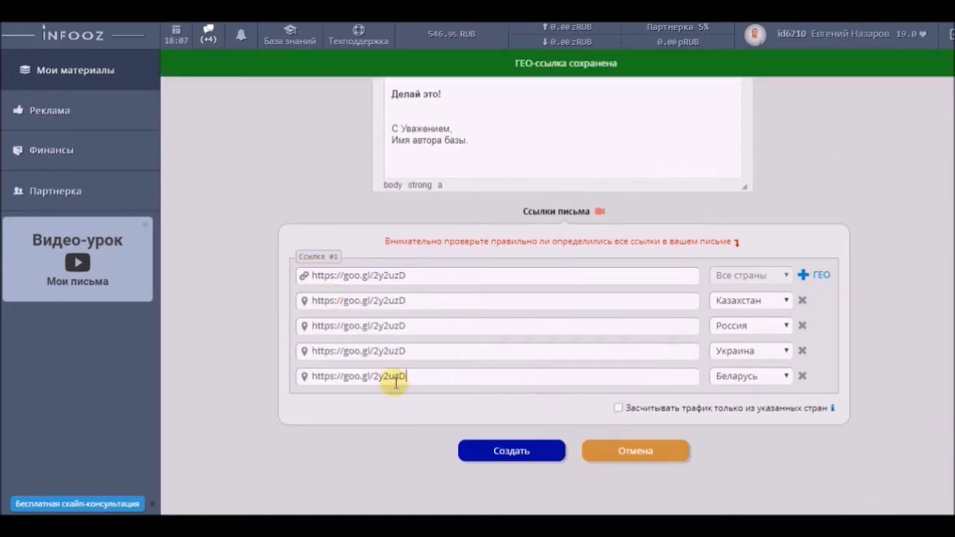
- Count traffic only from the specified countries and create the letter
{"action": "left_click", "coordinate": [618, 411]}
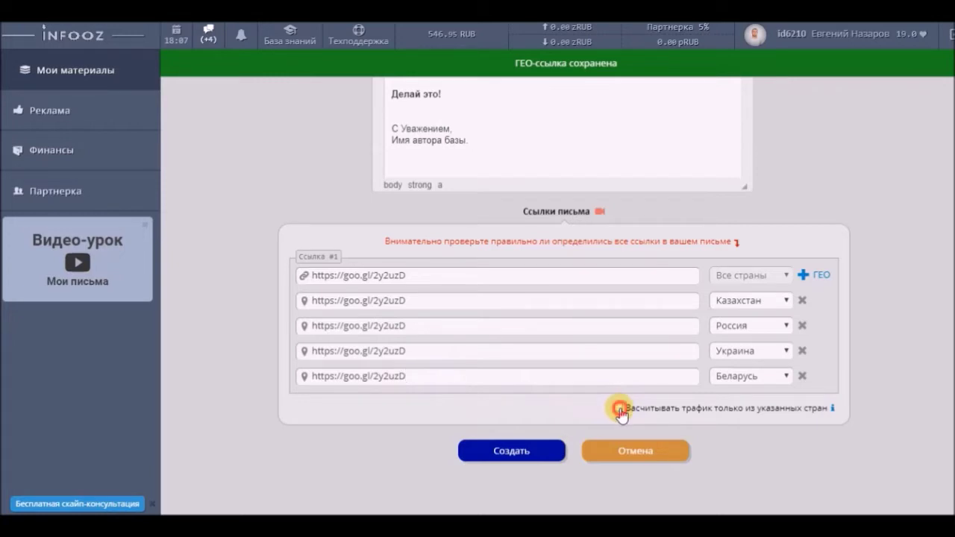
{"action": "left_click", "coordinate": [513, 451]}
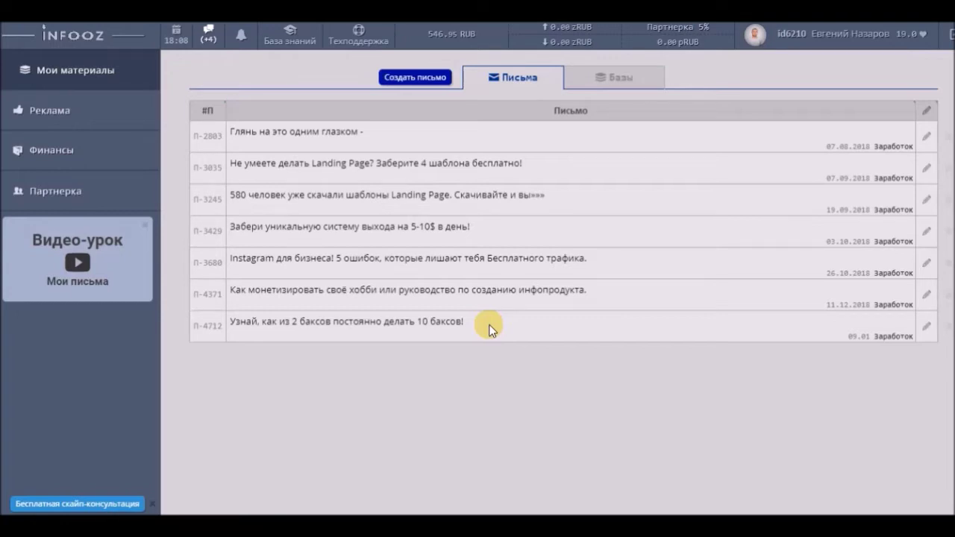
- Start creating a new campaign (РЕК) for buying advertising
{"action": "left_click", "coordinate": [88, 114]}
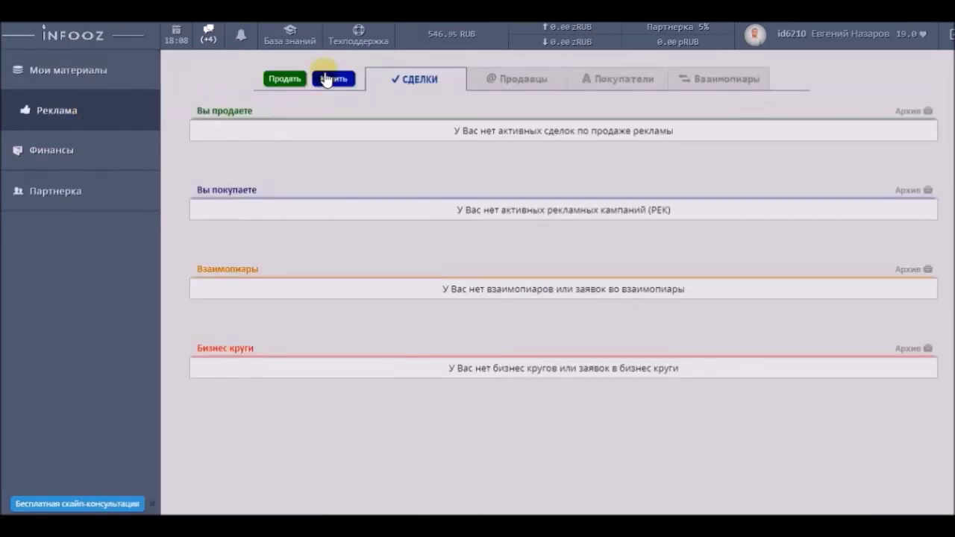
{"action": "left_click", "coordinate": [328, 79]}
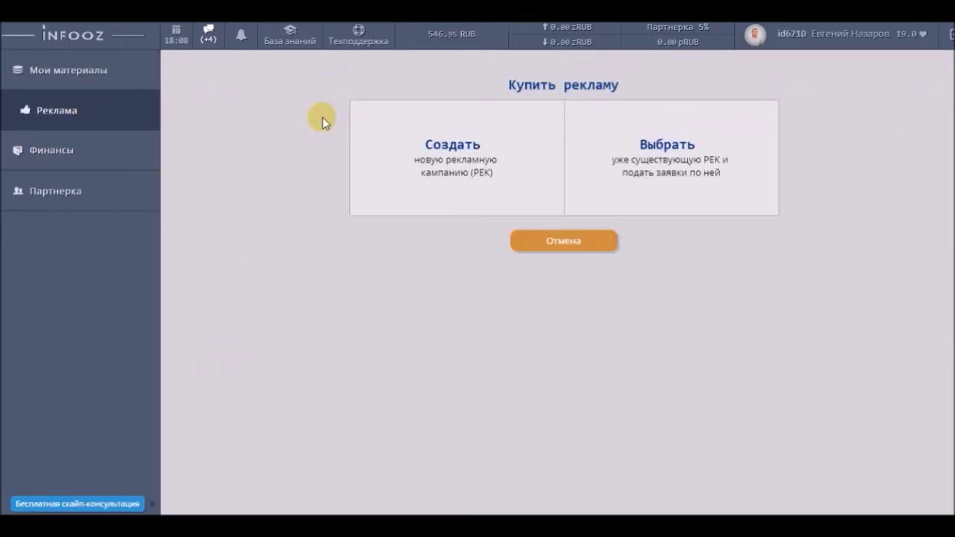
{"action": "left_click", "coordinate": [478, 155]}
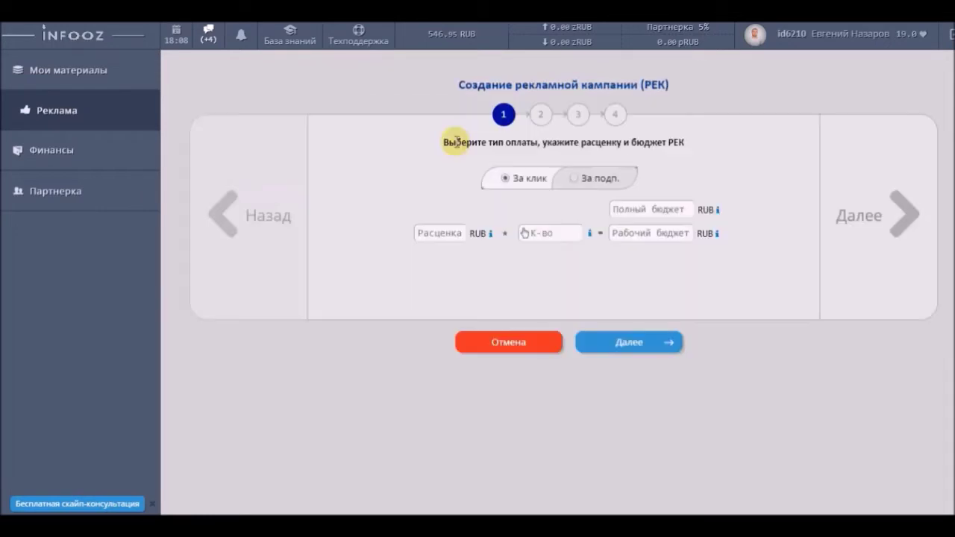
- Set the campaign's payment type to "За клик" with a rate of 2.5 RUB and a quantity of 135 clicks
{"action": "left_click", "coordinate": [578, 183]}
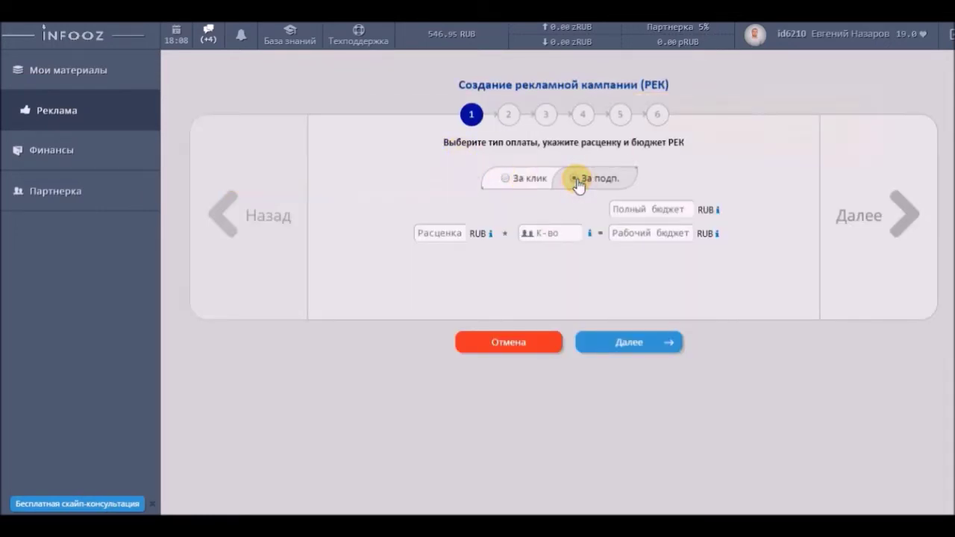
{"action": "left_click", "coordinate": [510, 180]}
{"action": "left_click", "coordinate": [441, 233]}
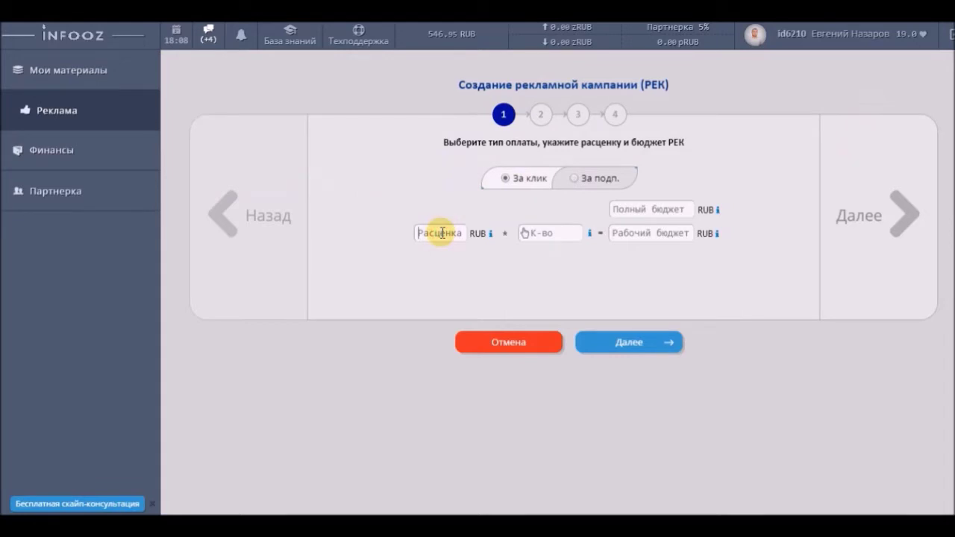
{"action": "type", "text": "2.5"}
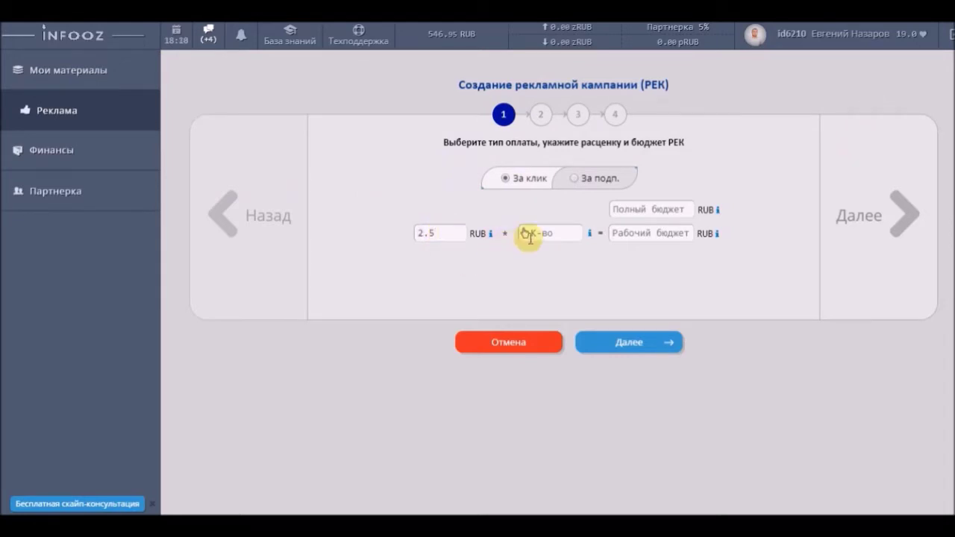
{"action": "left_click", "coordinate": [553, 234]}
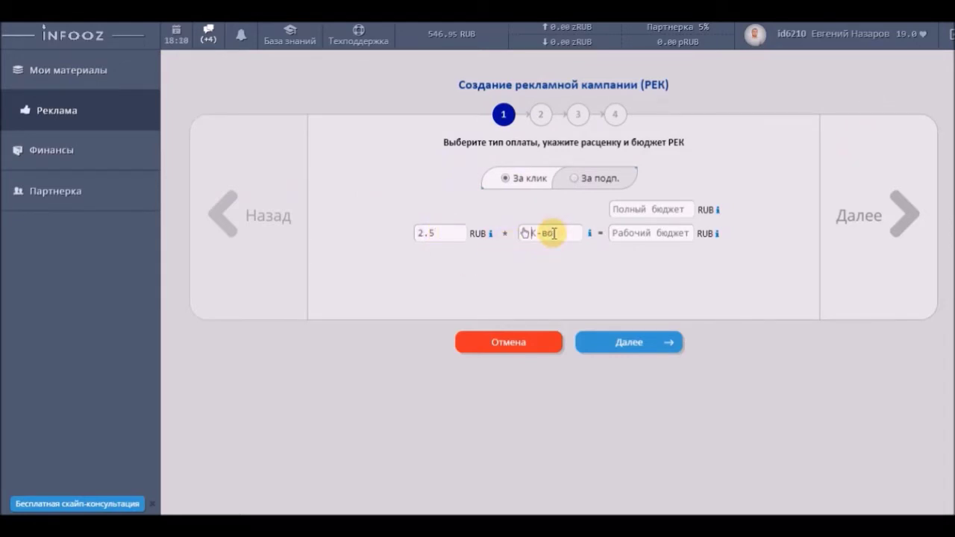
{"action": "type", "text": "135"}
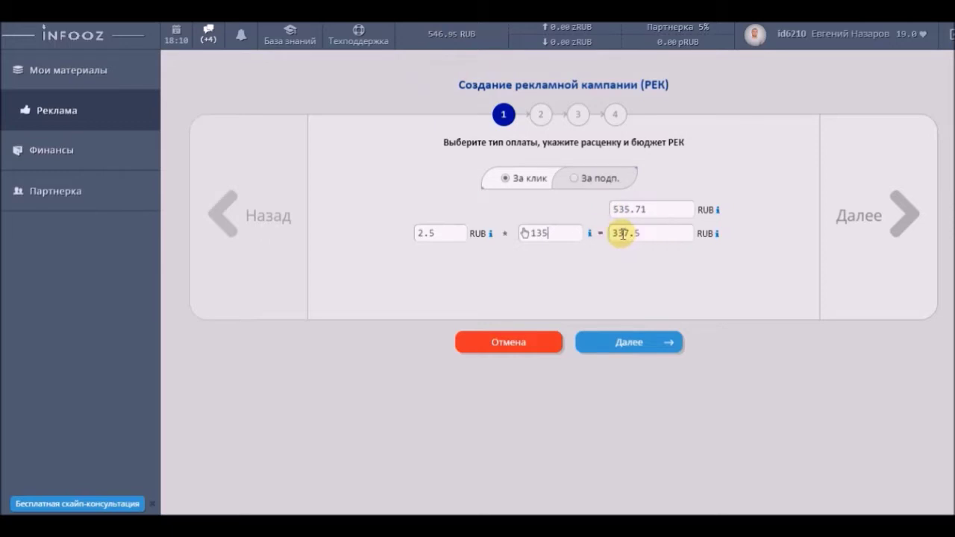
- Check the click quantity and the amount to pay, and continue to the campaign's mailing date settings
{"action": "left_click_drag", "start_coordinate": [528, 232], "coordinate": [559, 233]}
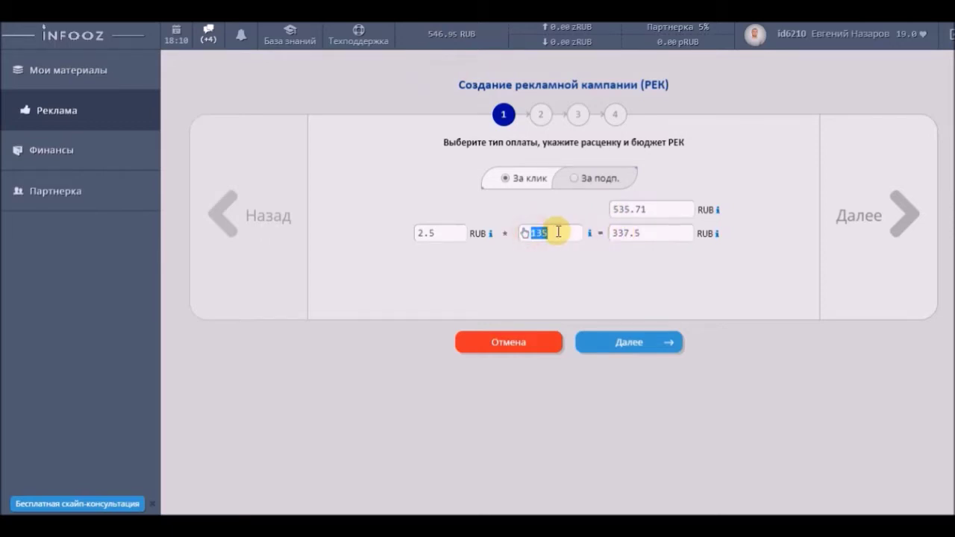
{"action": "left_click", "coordinate": [575, 233]}
{"action": "left_click_drag", "start_coordinate": [655, 209], "coordinate": [608, 210]}
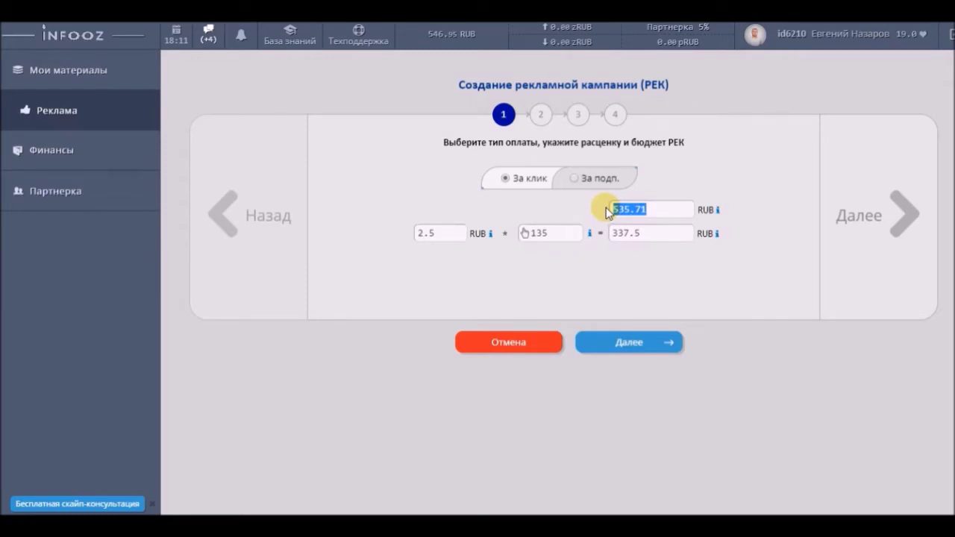
{"action": "left_click_drag", "start_coordinate": [530, 233], "coordinate": [552, 235]}
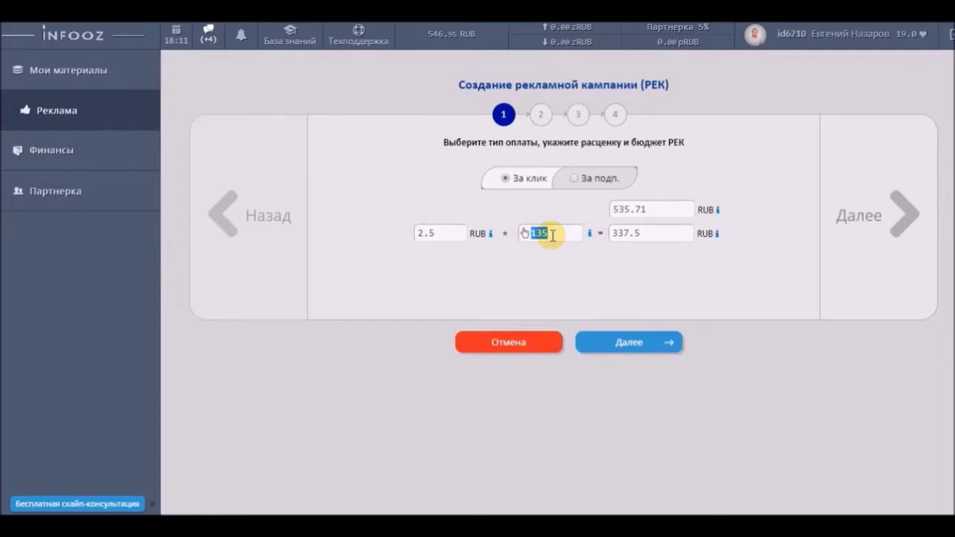
{"action": "left_click", "coordinate": [657, 211]}
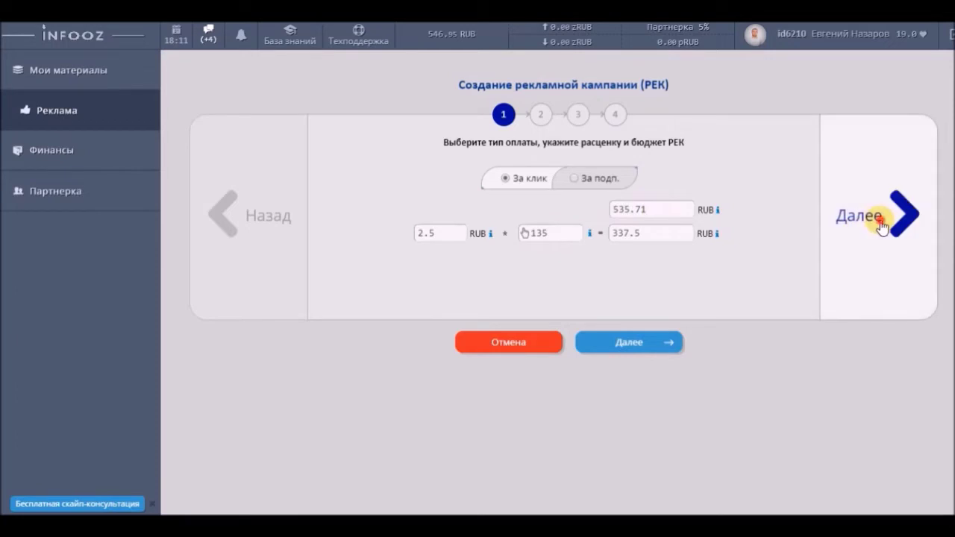
{"action": "left_click", "coordinate": [881, 227]}
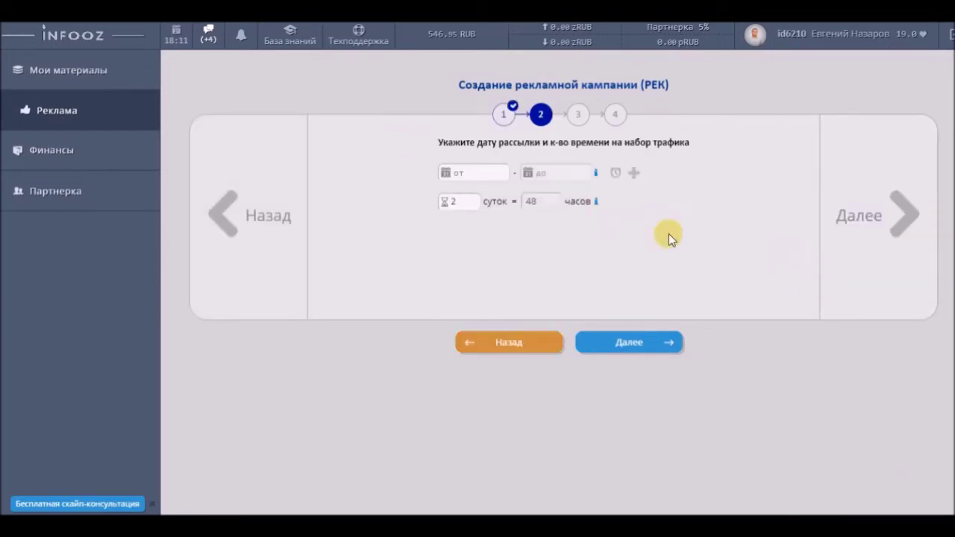
- Set the mailing date to 10.01.2019 with a start time of 18:00 and continue to the letter selection
{"action": "mouse_move", "coordinate": [936, 511]}
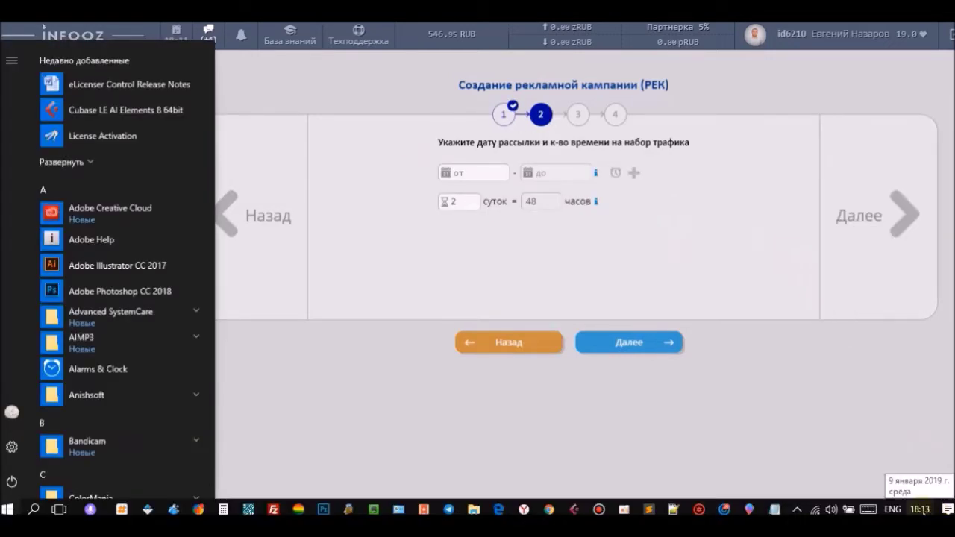
{"action": "left_click", "coordinate": [455, 173]}
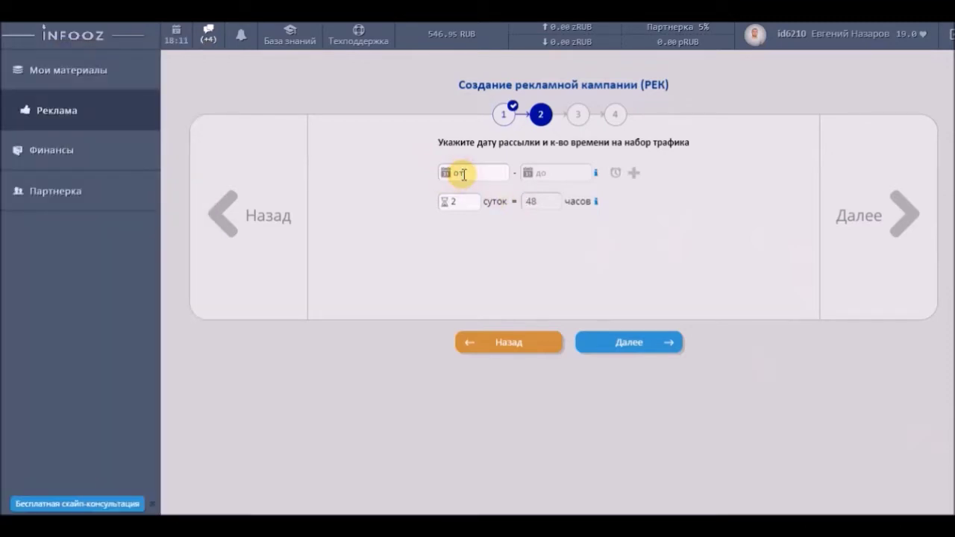
{"action": "left_click", "coordinate": [463, 173]}
{"action": "left_click", "coordinate": [531, 261]}
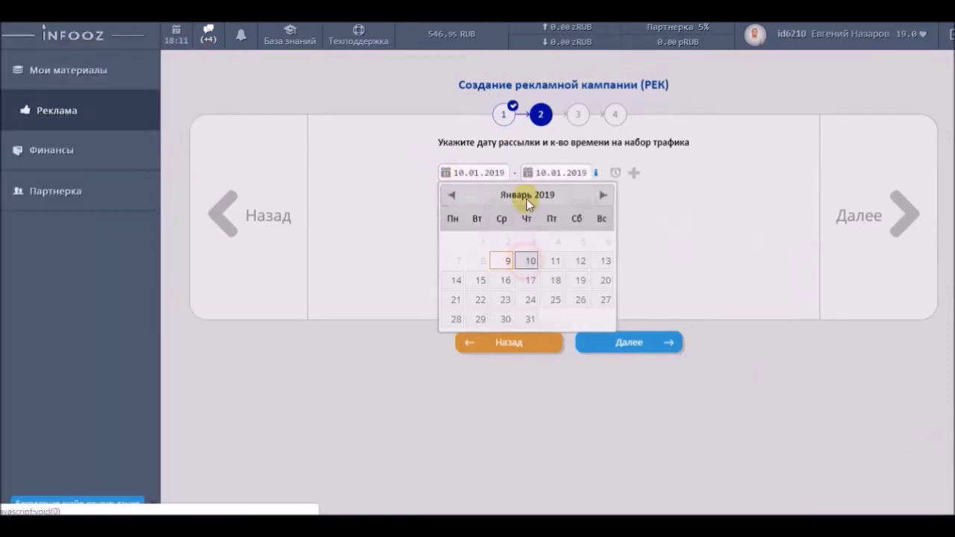
{"action": "left_click", "coordinate": [615, 173]}
{"action": "left_click", "coordinate": [627, 172]}
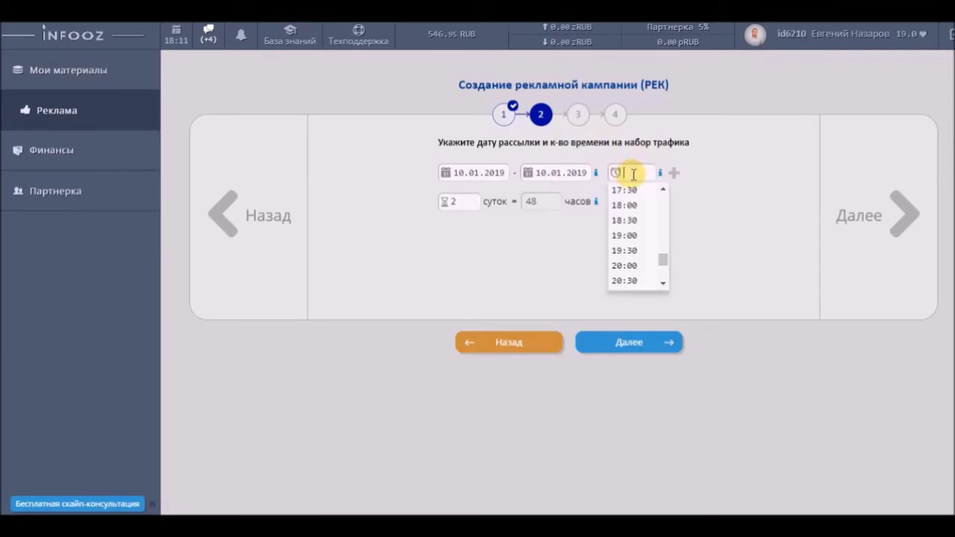
{"action": "left_click", "coordinate": [633, 206]}
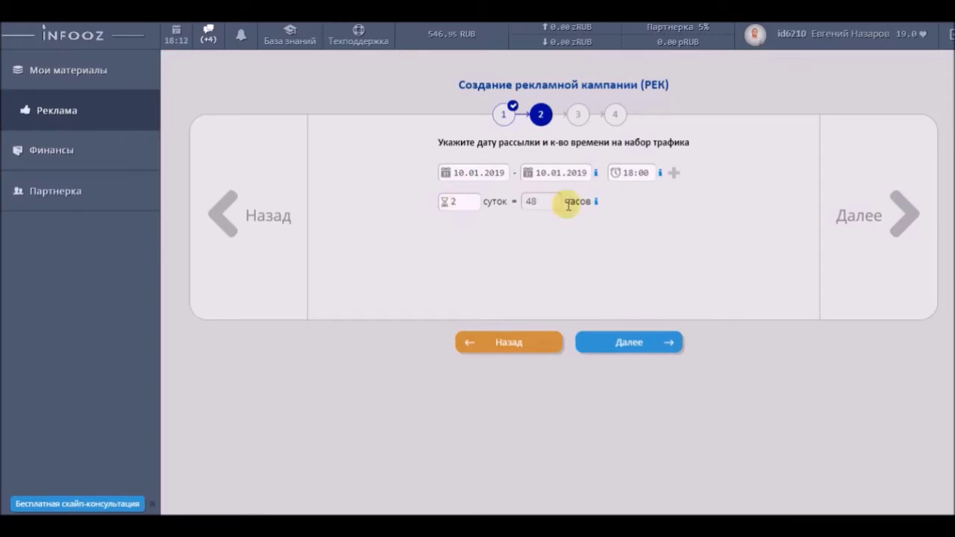
{"action": "left_click", "coordinate": [896, 221]}
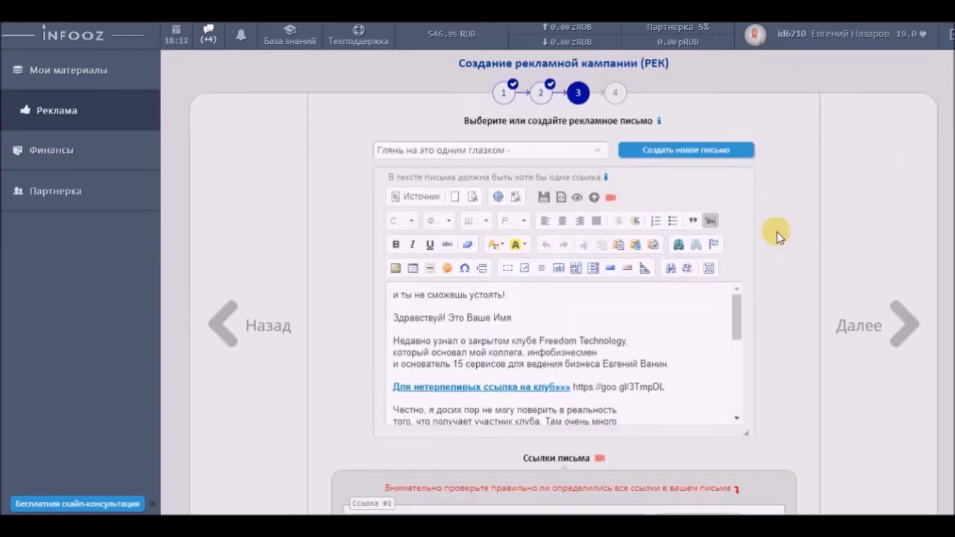
- Select the letter "Узнай, как из 2 баксов постоянно делать 10 баксов!", check its text and geo links, and continue to the final settings
{"action": "left_click", "coordinate": [597, 149]}
{"action": "scroll", "coordinate": [523, 227], "scroll_direction": "down", "scroll_amount": 2}
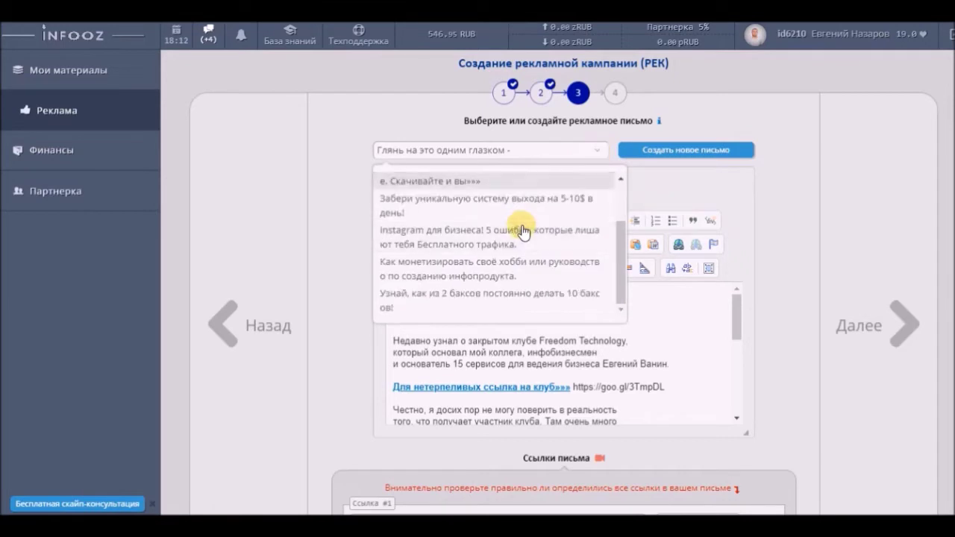
{"action": "left_click", "coordinate": [482, 301]}
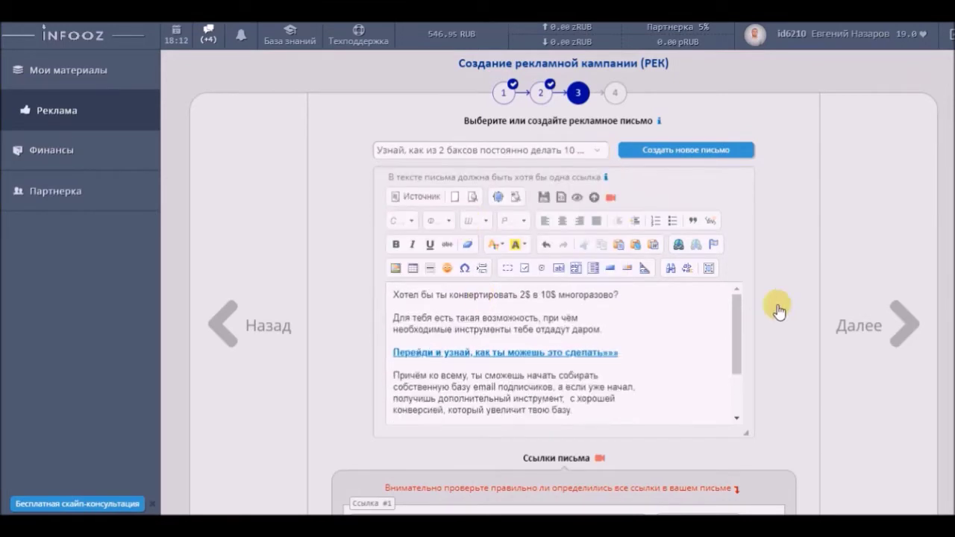
{"action": "scroll", "coordinate": [738, 322], "scroll_direction": "down", "scroll_amount": 2}
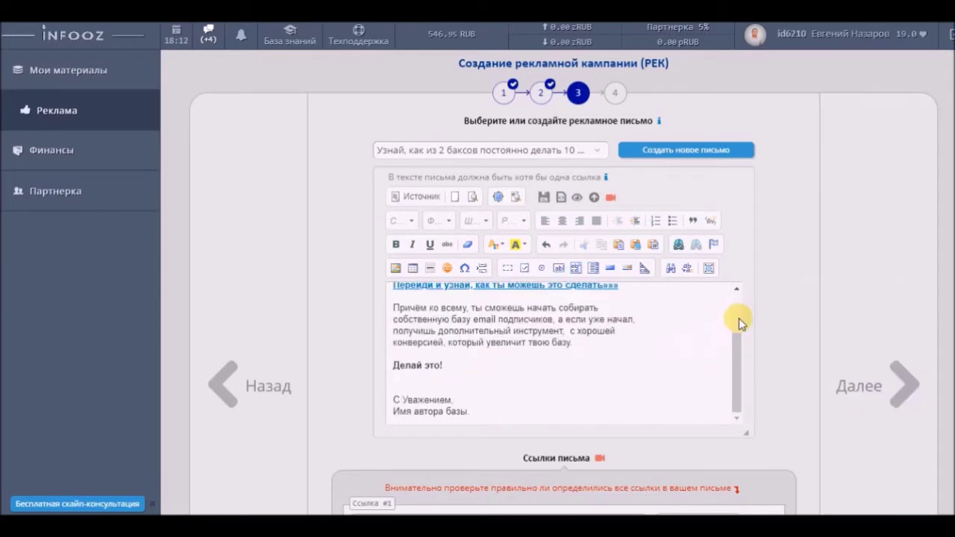
{"action": "scroll", "coordinate": [739, 345], "scroll_direction": "up", "scroll_amount": 2}
{"action": "scroll", "coordinate": [687, 379], "scroll_direction": "down", "scroll_amount": 5}
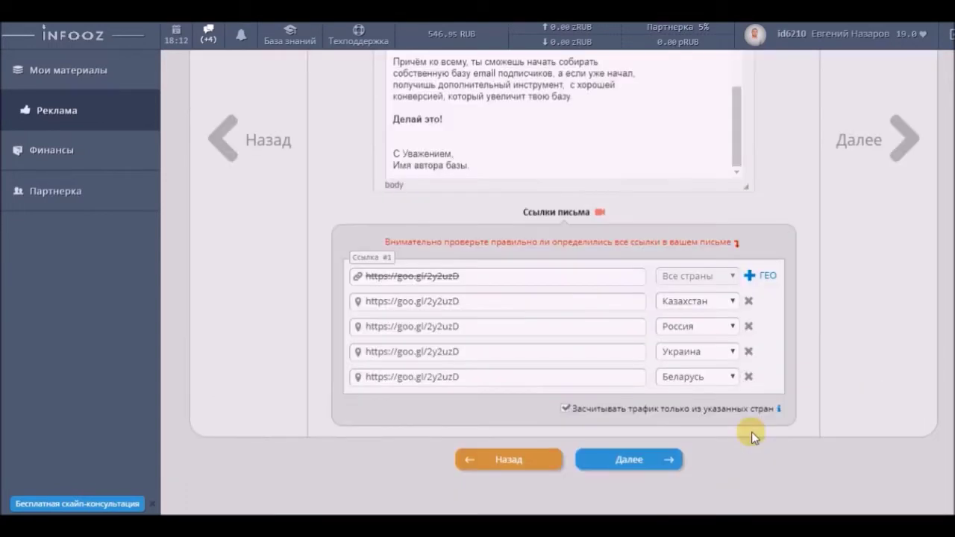
{"action": "left_click", "coordinate": [633, 459]}
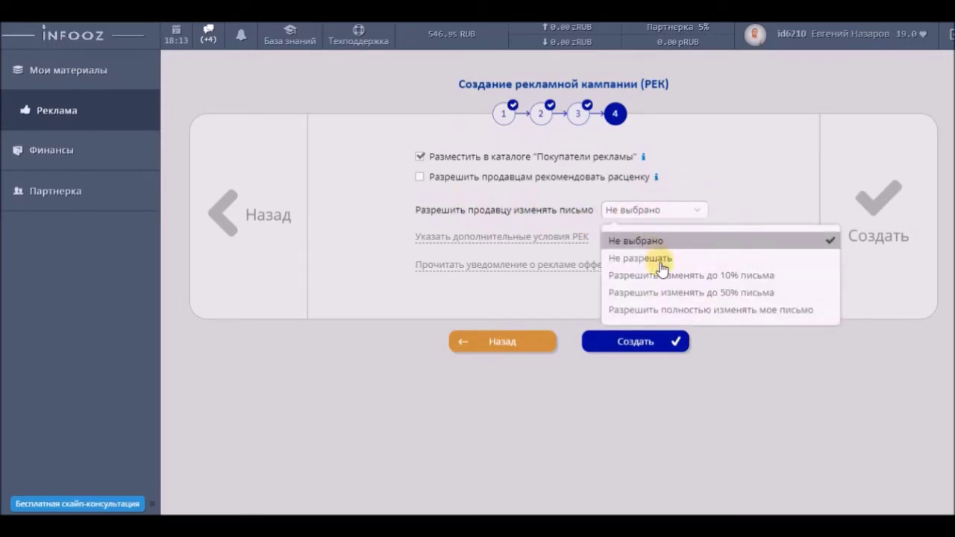
- Allow the seller to change up to 10% of the letter and open the field for additional campaign conditions
{"action": "left_click", "coordinate": [698, 276]}
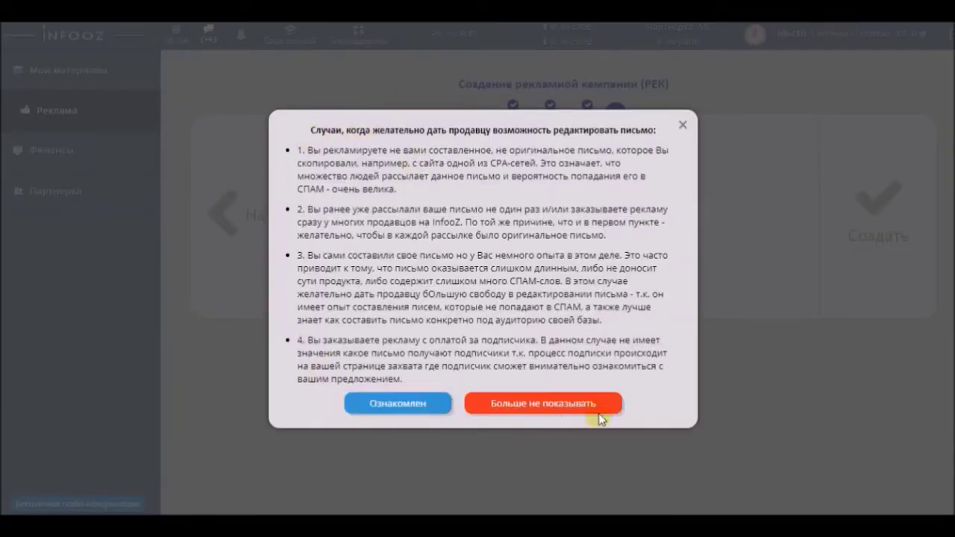
{"action": "left_click", "coordinate": [408, 407]}
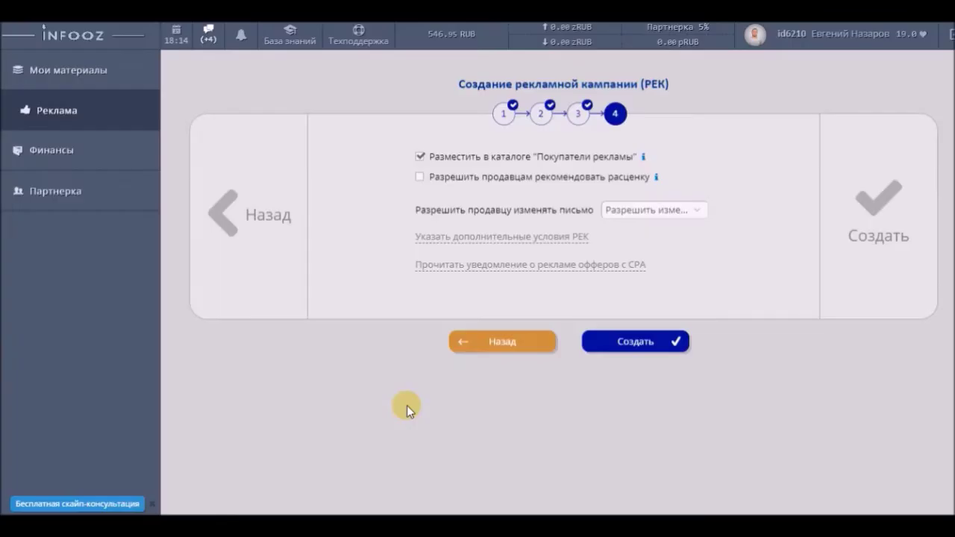
{"action": "left_click", "coordinate": [443, 240]}
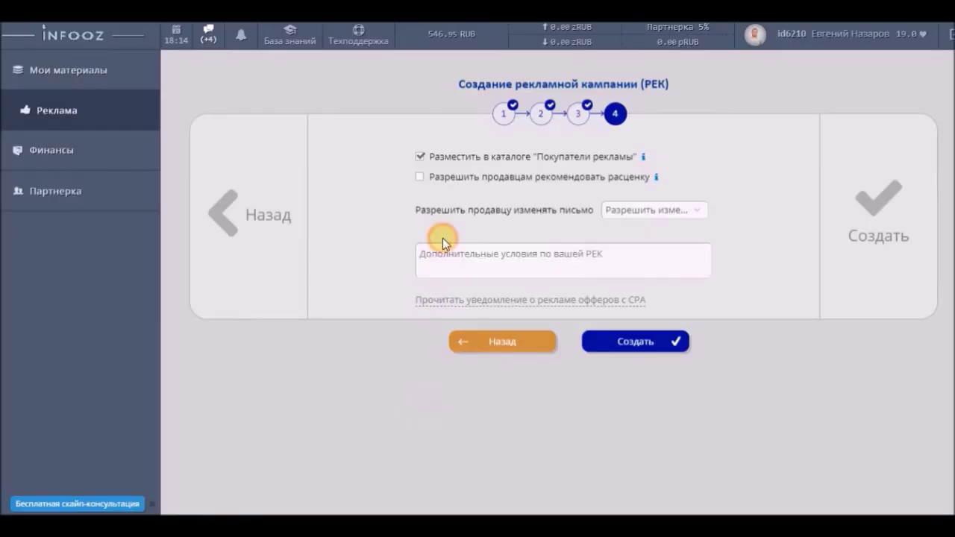
- Read the notice about advertising CPA offers, dismiss it and create the campaign
{"action": "left_click", "coordinate": [458, 302]}
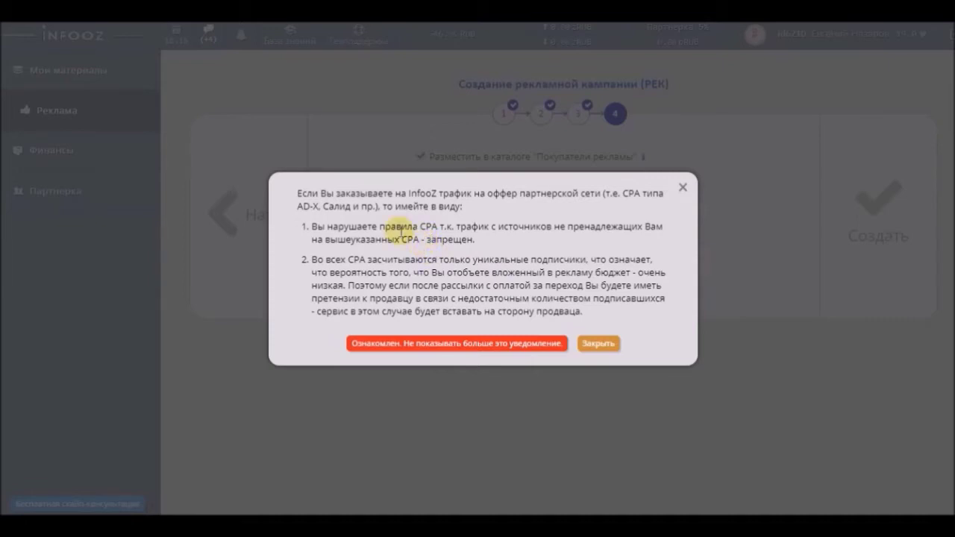
{"action": "left_click", "coordinate": [594, 343]}
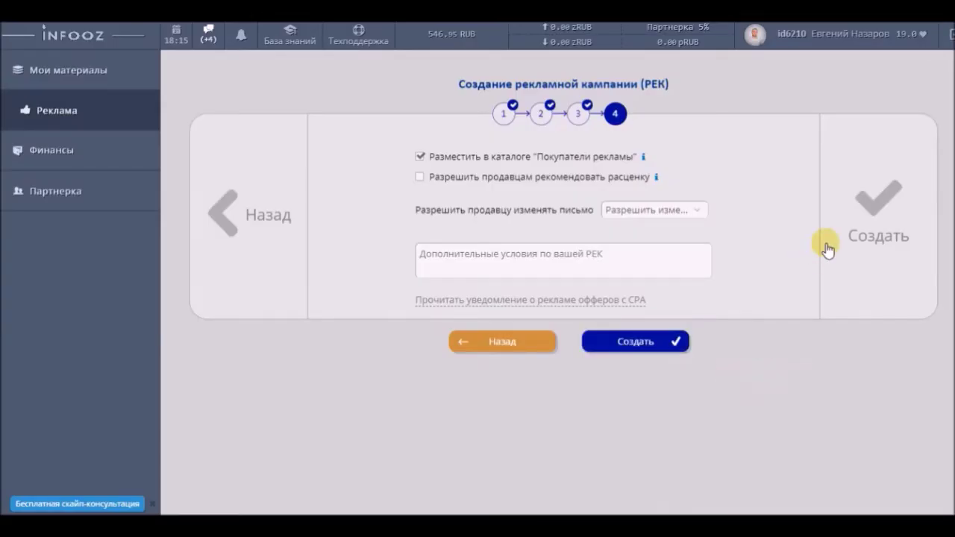
{"action": "left_click", "coordinate": [870, 205]}
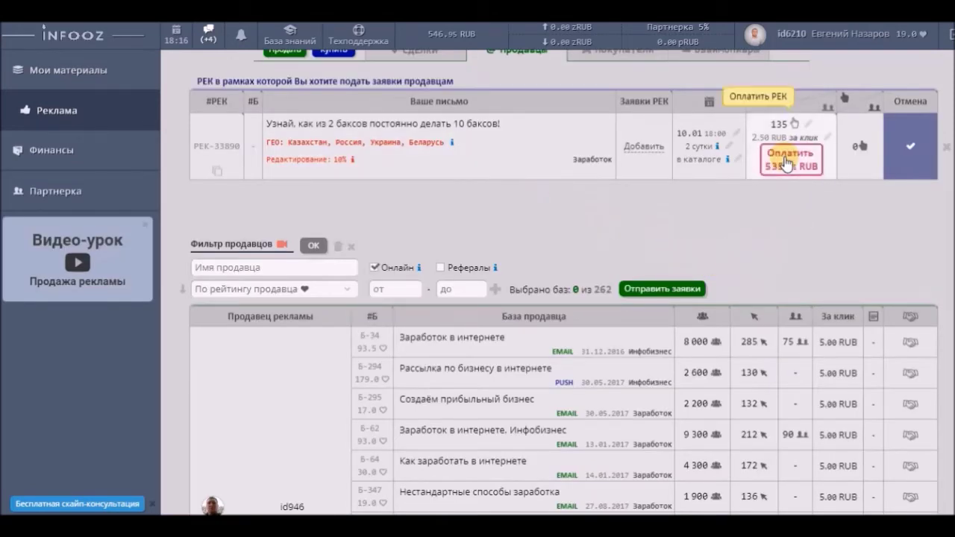
- Pay for the new campaign from the INFOOZ balance and confirm the payment
{"action": "left_click", "coordinate": [785, 164]}
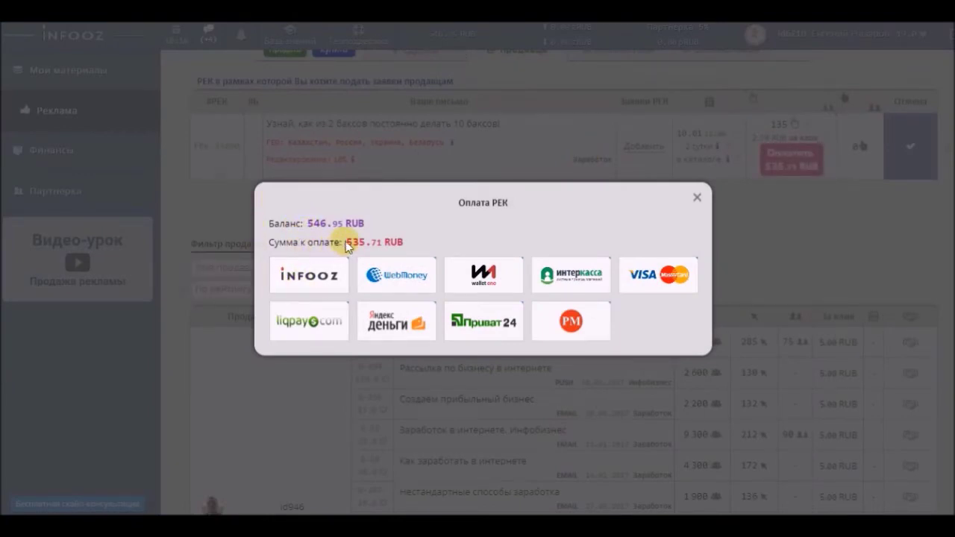
{"action": "left_click", "coordinate": [316, 276]}
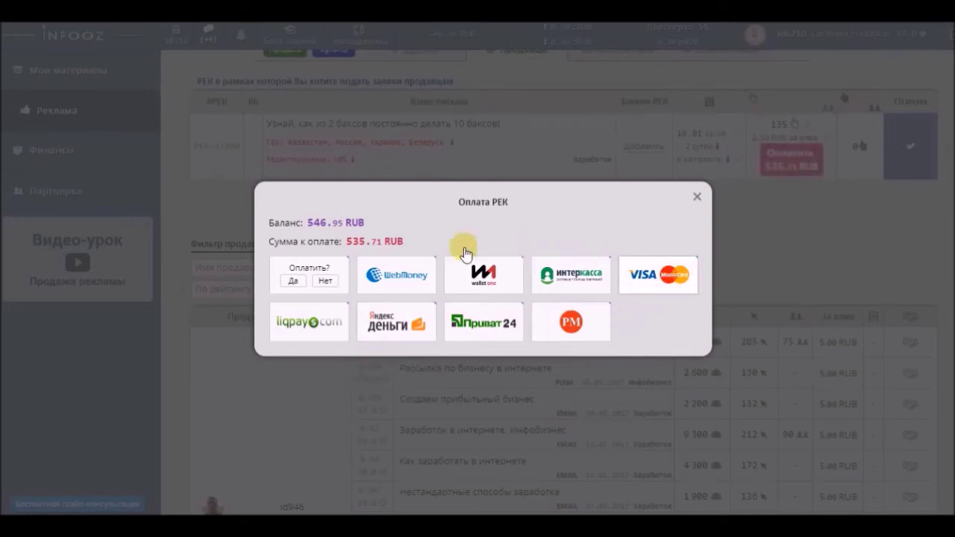
{"action": "left_click", "coordinate": [294, 281]}
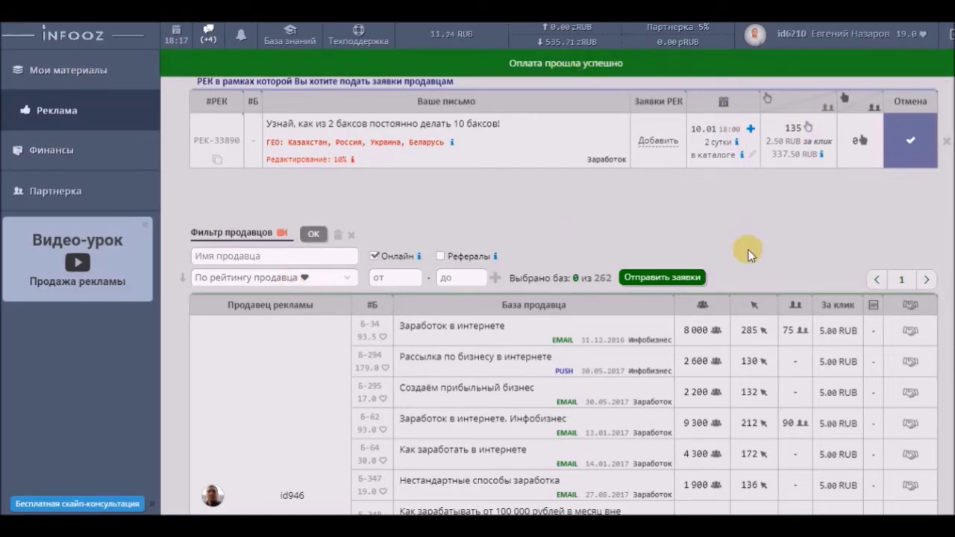
- Look through the list of sellers' databases available for the campaign, including audience sizes and prices per click
{"action": "scroll", "coordinate": [731, 247], "scroll_direction": "up", "scroll_amount": 1}
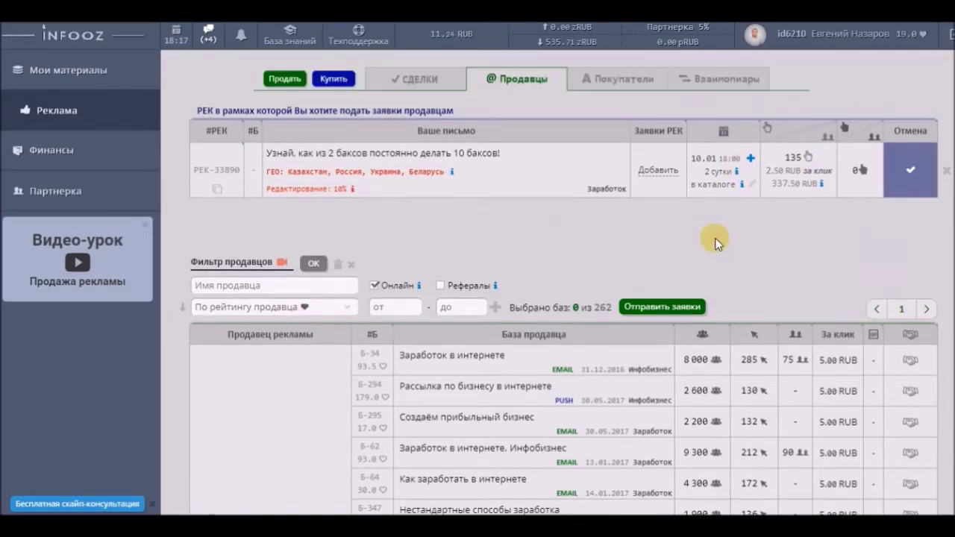
{"action": "scroll", "coordinate": [715, 244], "scroll_direction": "down", "scroll_amount": 4}
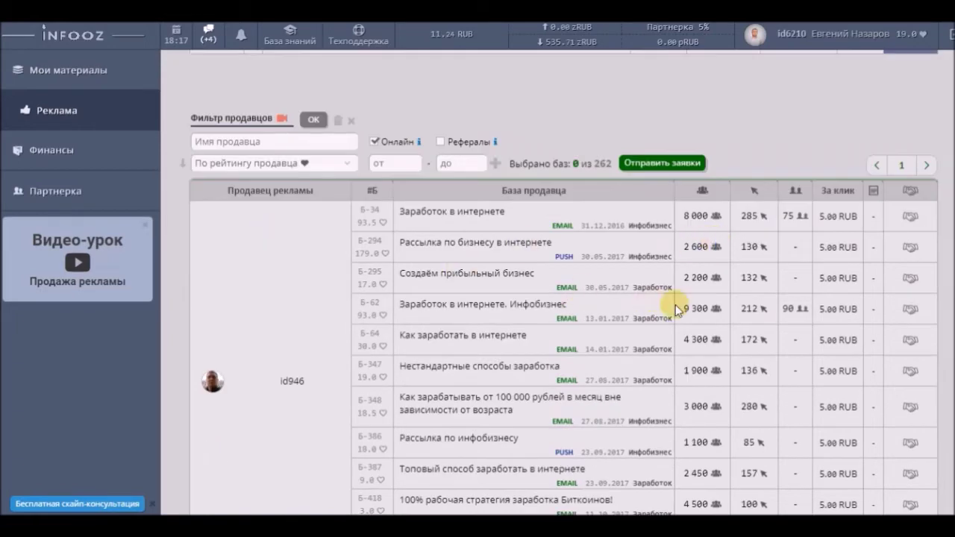
{"action": "scroll", "coordinate": [675, 304], "scroll_direction": "down", "scroll_amount": 3}
{"action": "scroll", "coordinate": [675, 305], "scroll_direction": "down", "scroll_amount": 5}
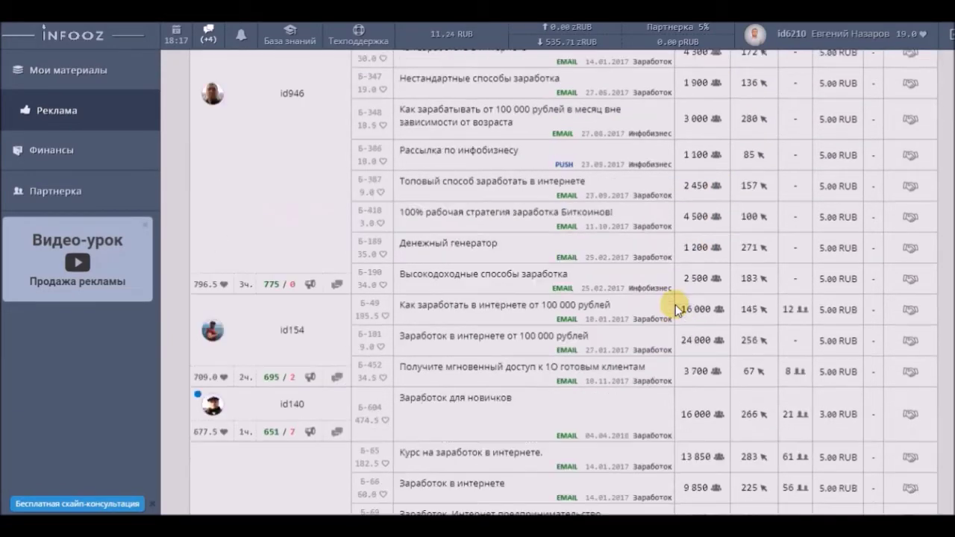
{"action": "scroll", "coordinate": [724, 312], "scroll_direction": "down", "scroll_amount": 7}
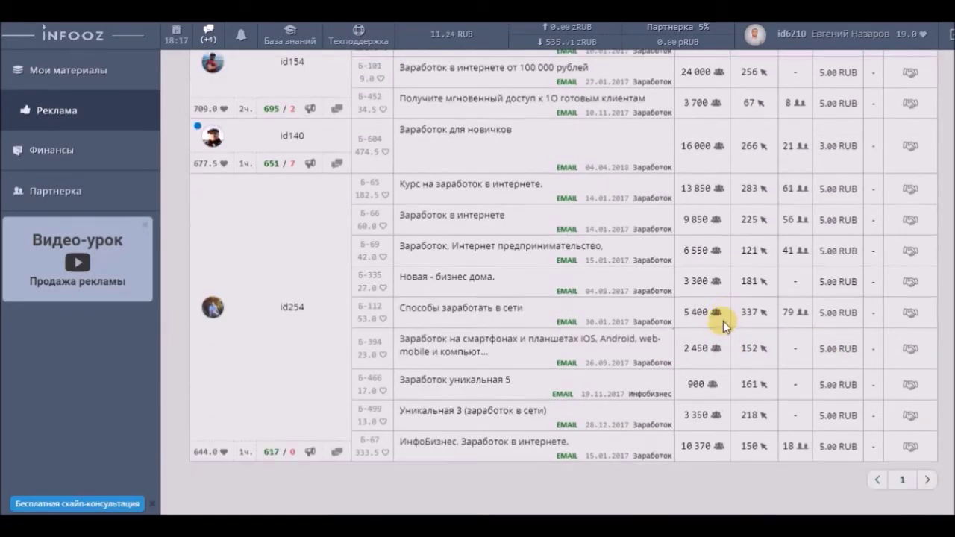
{"action": "scroll", "coordinate": [724, 321], "scroll_direction": "up", "scroll_amount": 18}
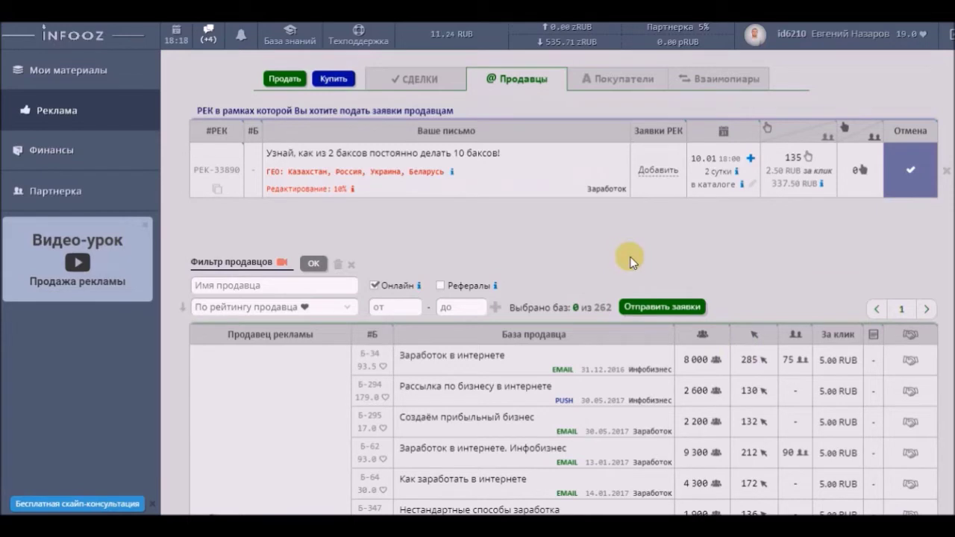
- Examine the new campaign's entry in the catalogue of advertising buyers
{"action": "left_click", "coordinate": [623, 84]}
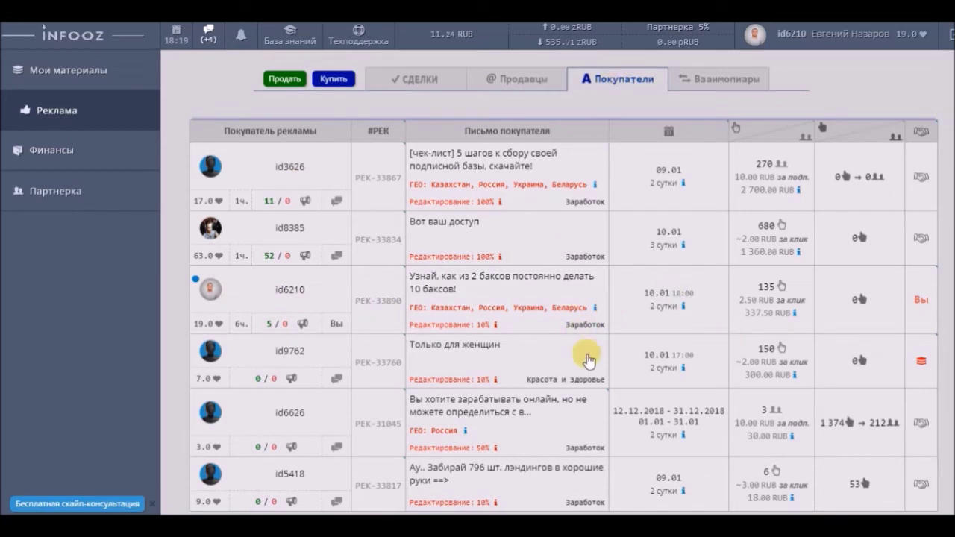
{"action": "left_click", "coordinate": [533, 84]}
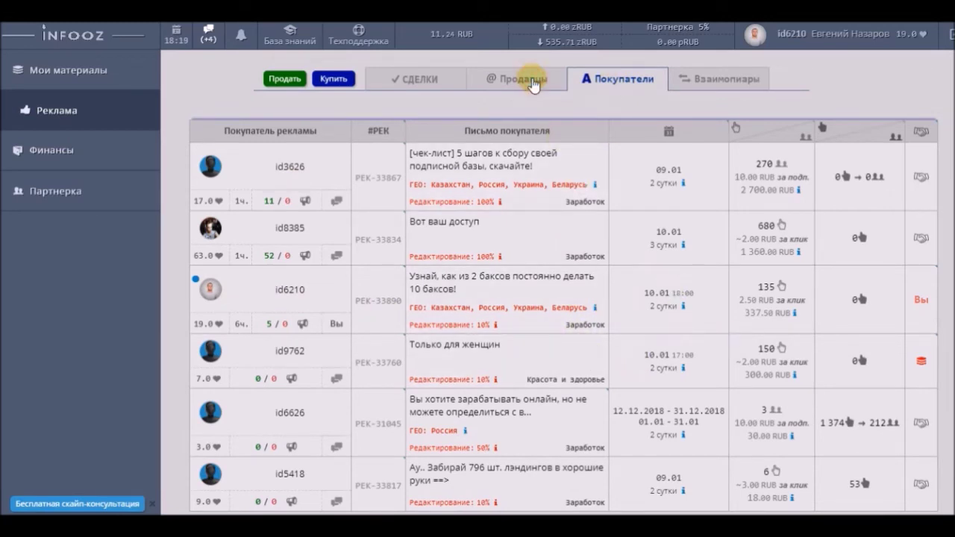
{"action": "left_click", "coordinate": [555, 285]}
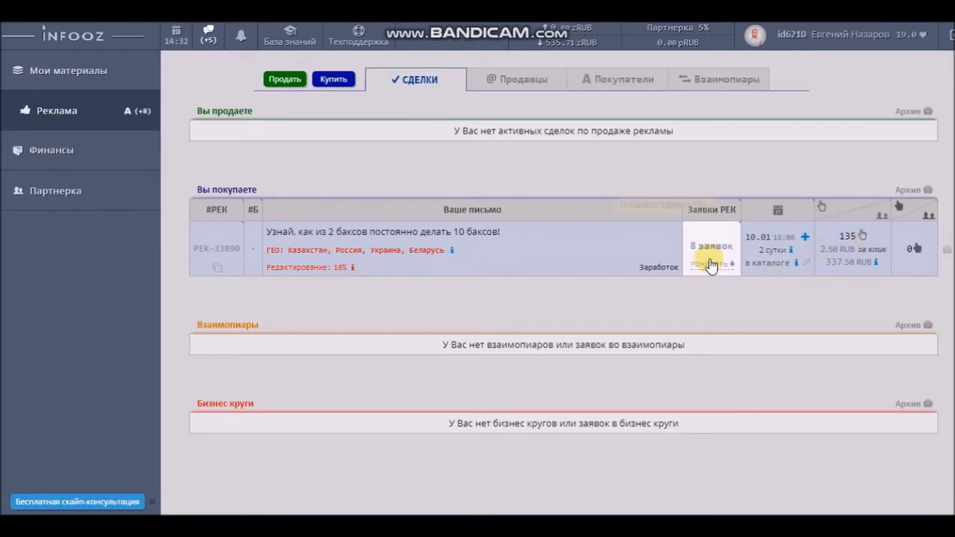
- Show the sellers' requests for the purchased campaign and examine each seller's rating, reviews and offered clicks
{"action": "left_click", "coordinate": [713, 265]}
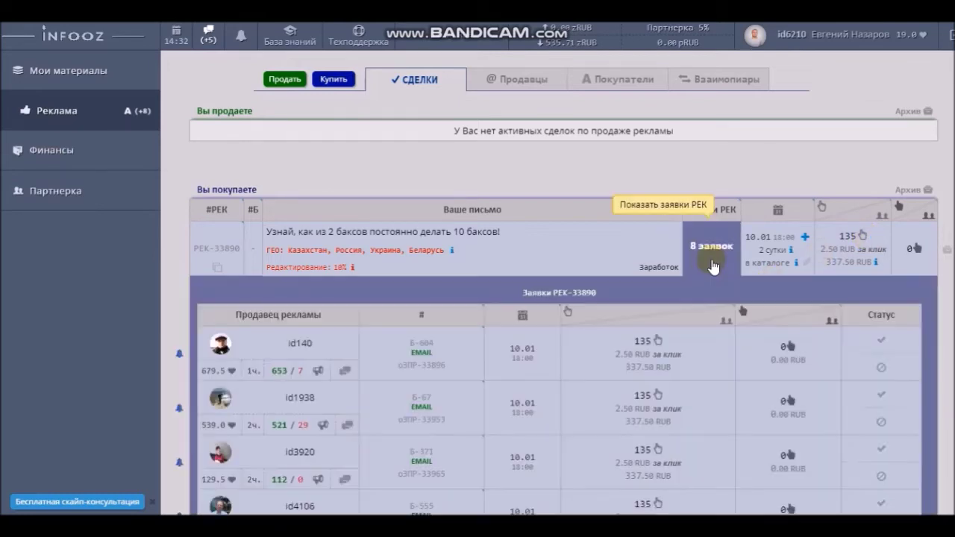
{"action": "scroll", "coordinate": [695, 322], "scroll_direction": "down", "scroll_amount": 2}
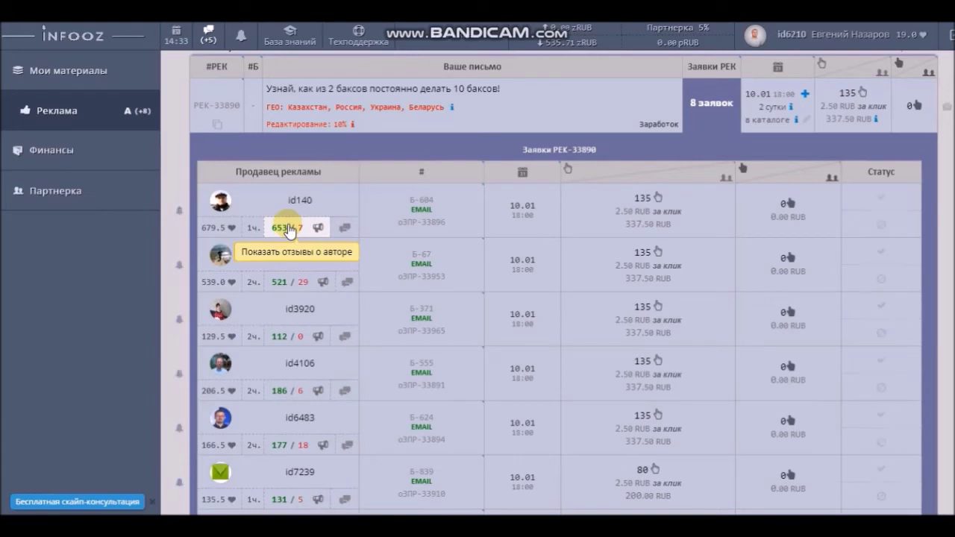
- Compare the clicks and total cost offered in each seller's request for the campaign, down to the last request in the list
{"action": "mouse_move", "coordinate": [430, 209]}
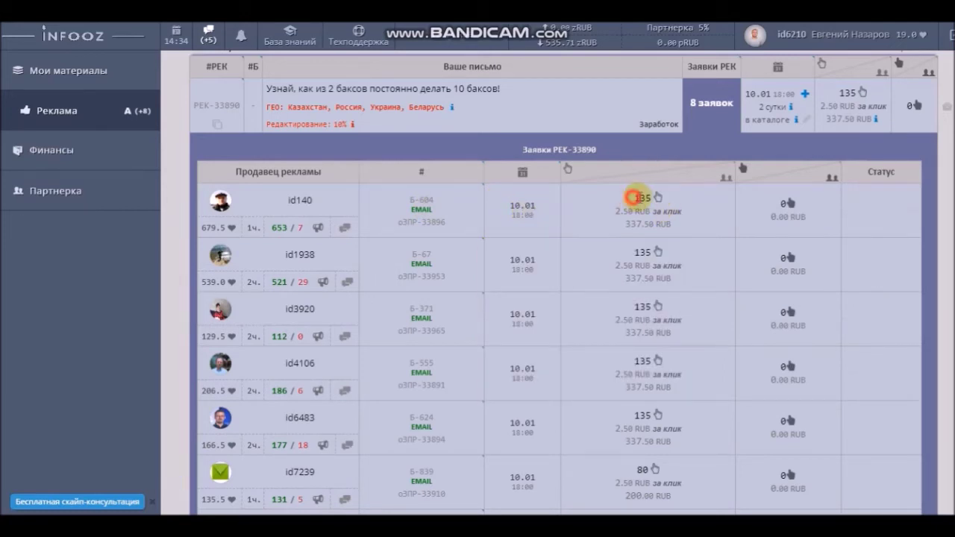
{"action": "left_click_drag", "start_coordinate": [634, 197], "coordinate": [650, 197]}
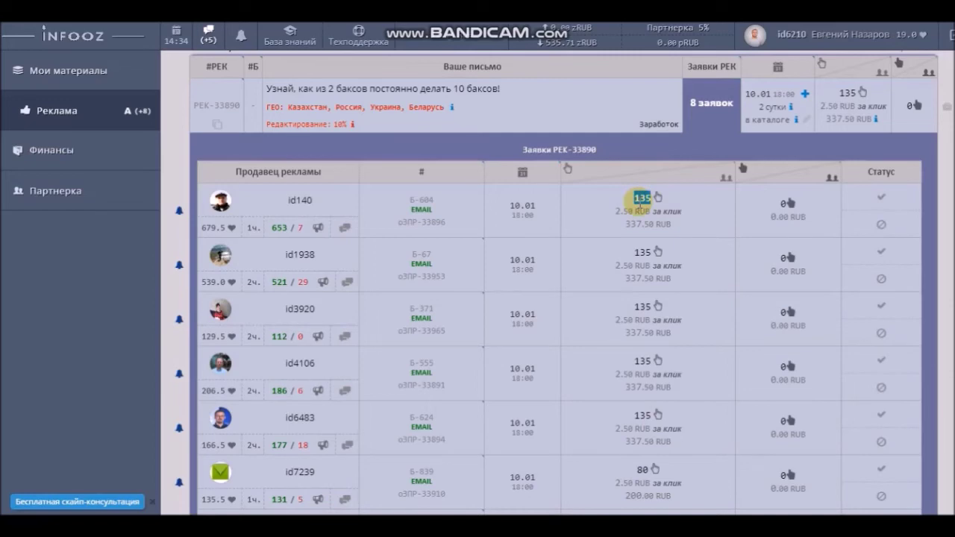
{"action": "scroll", "coordinate": [640, 198], "scroll_direction": "down", "scroll_amount": 2}
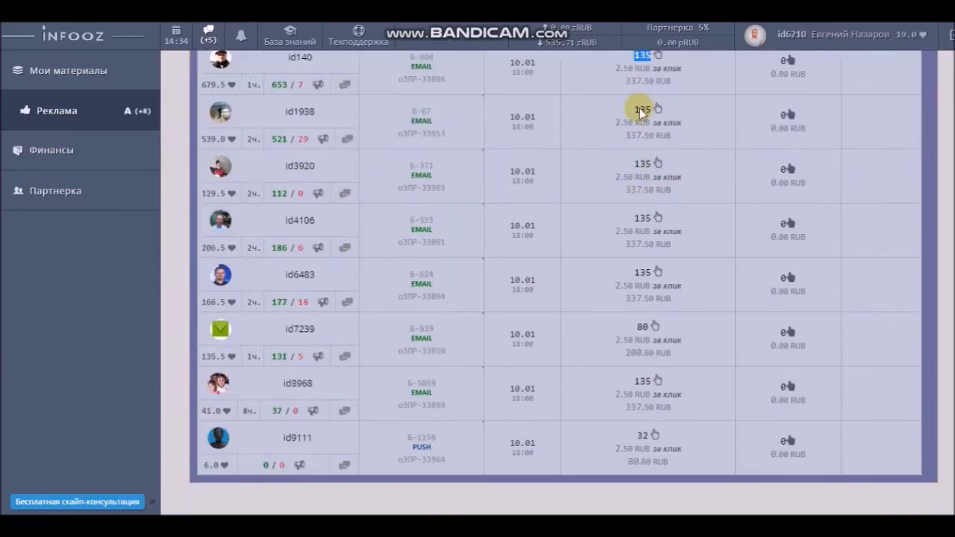
{"action": "scroll", "coordinate": [648, 179], "scroll_direction": "down", "scroll_amount": 1}
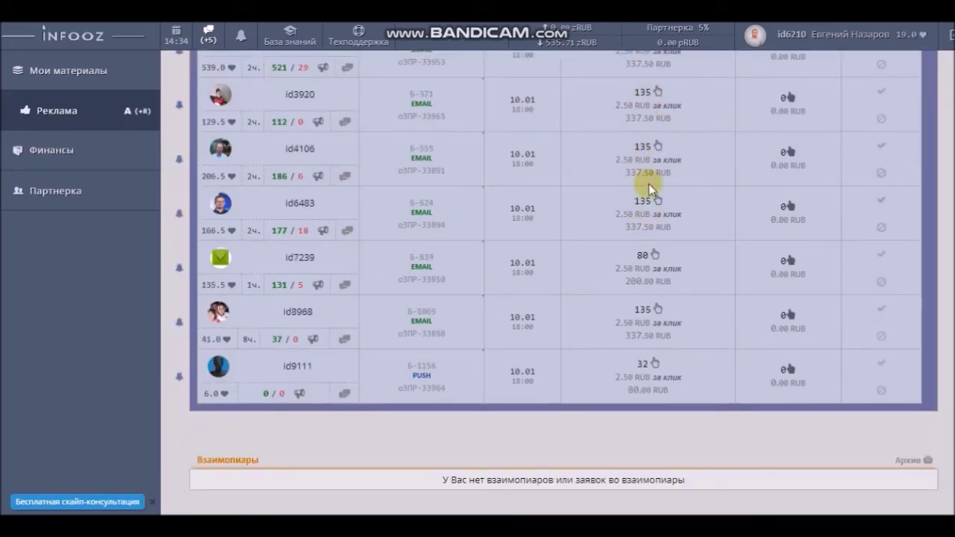
{"action": "scroll", "coordinate": [649, 189], "scroll_direction": "up", "scroll_amount": 3}
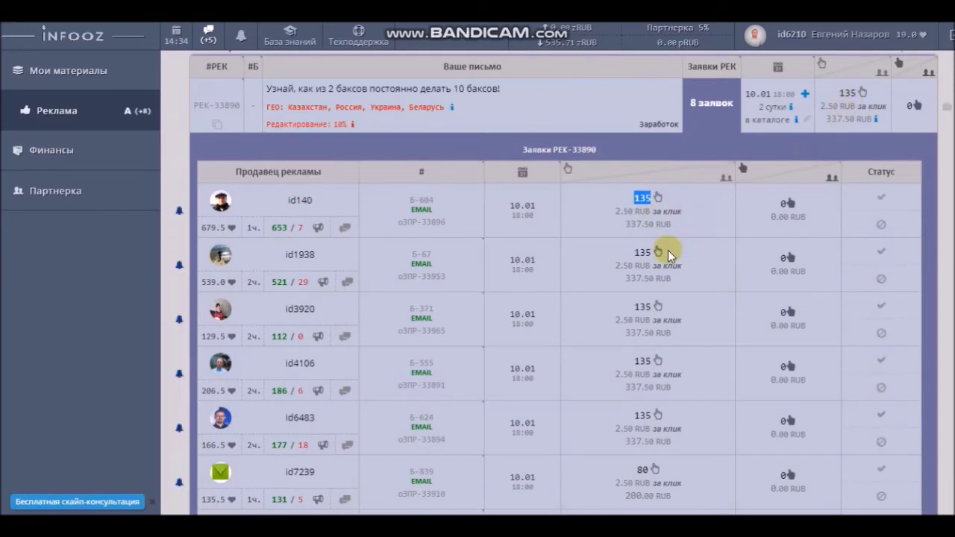
{"action": "scroll", "coordinate": [665, 247], "scroll_direction": "down", "scroll_amount": 2}
{"action": "scroll", "coordinate": [662, 240], "scroll_direction": "down", "scroll_amount": 1}
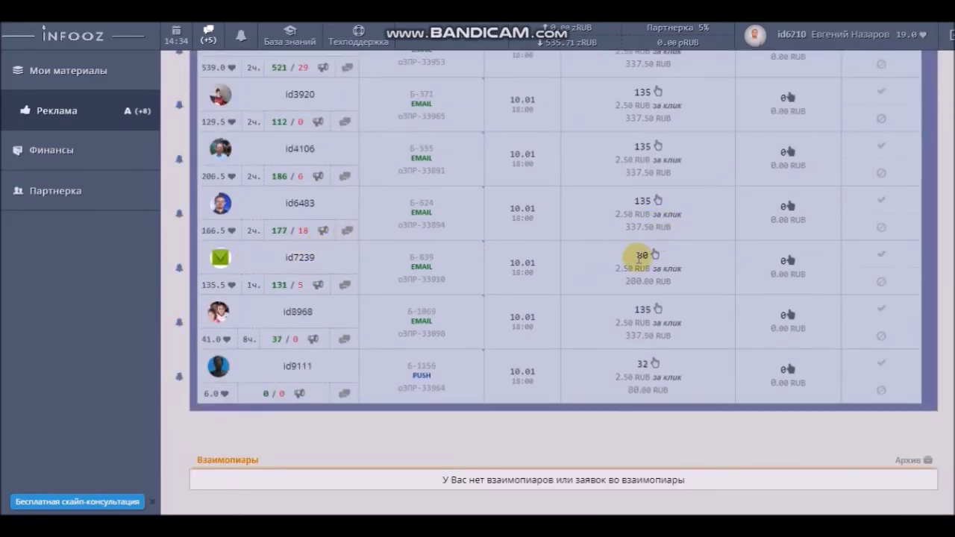
{"action": "double_click", "coordinate": [641, 255]}
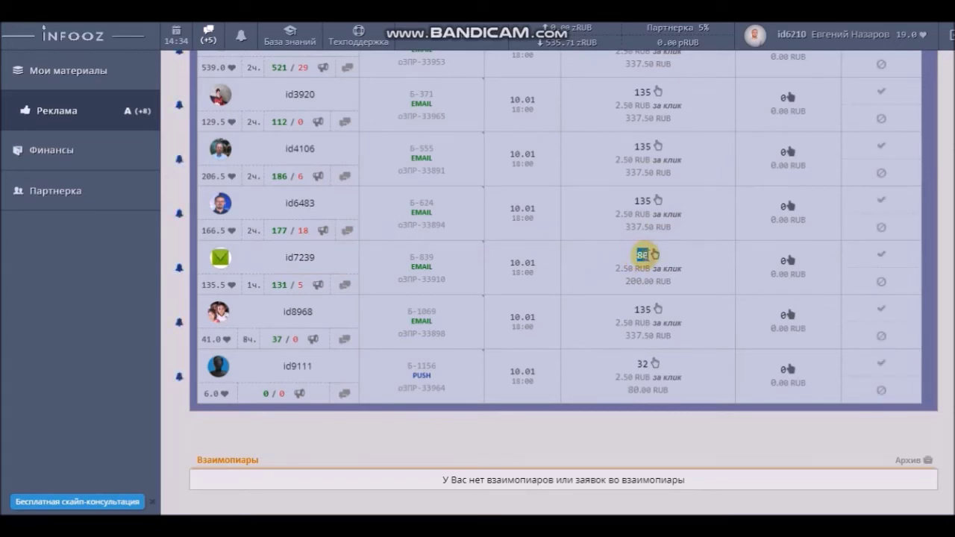
{"action": "left_click_drag", "start_coordinate": [644, 364], "coordinate": [638, 363]}
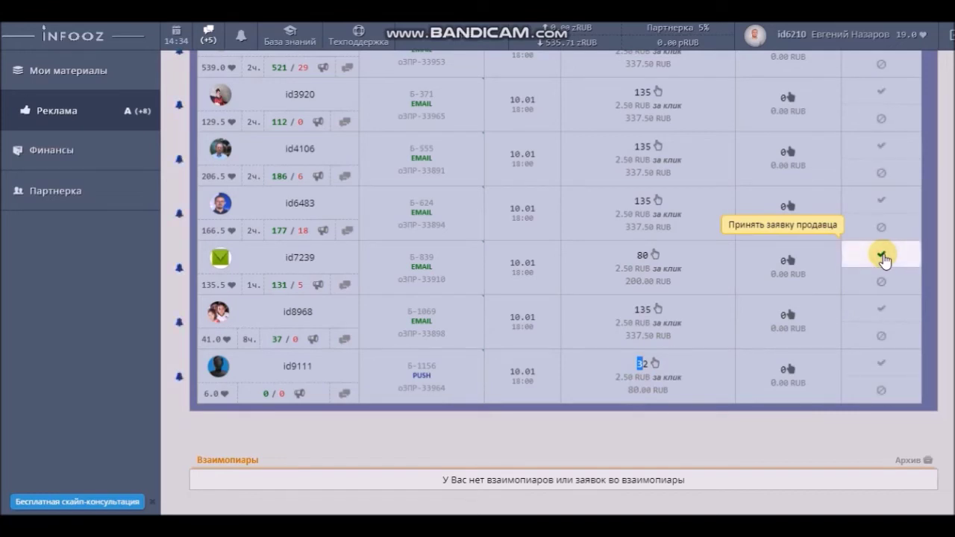
{"action": "left_click", "coordinate": [871, 258]}
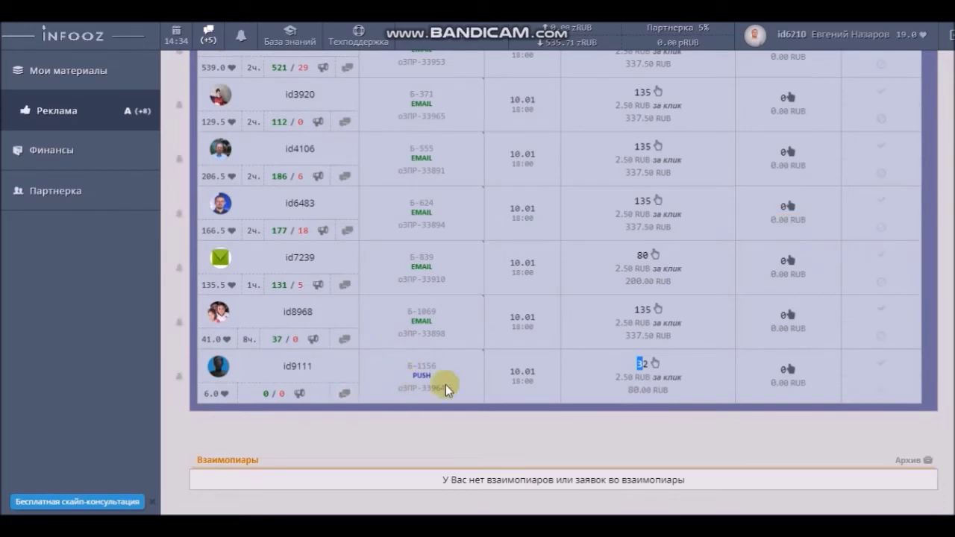
- Compare the sellers' database types, then accept and confirm the 135-click request for the EMAIL database Б-555
{"action": "mouse_move", "coordinate": [420, 383]}
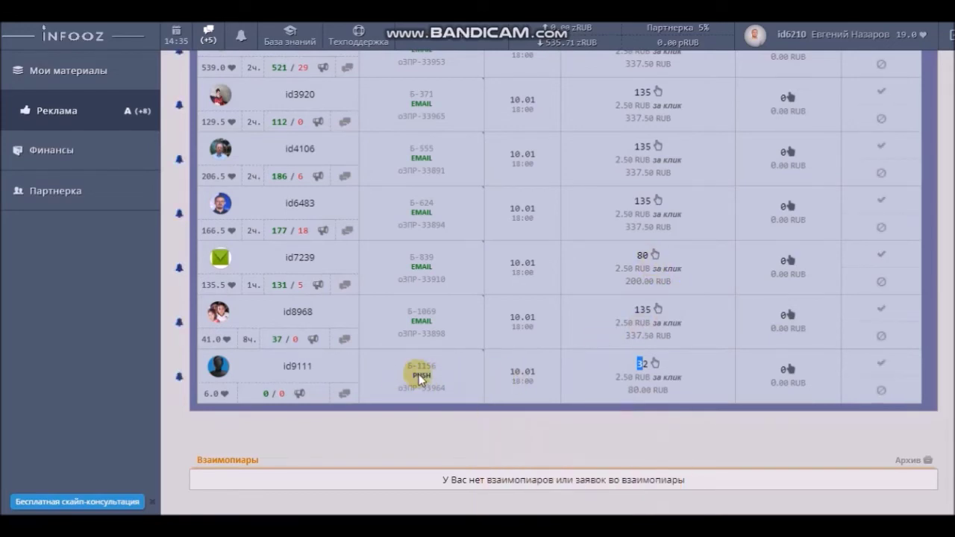
{"action": "scroll", "coordinate": [424, 350], "scroll_direction": "down", "scroll_amount": 1}
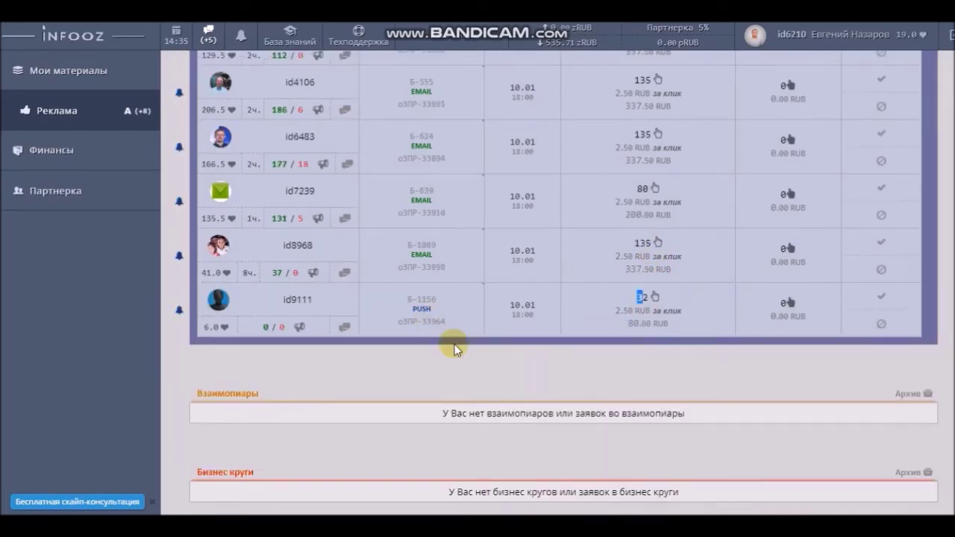
{"action": "scroll", "coordinate": [454, 345], "scroll_direction": "up", "scroll_amount": 2}
{"action": "mouse_move", "coordinate": [457, 355]}
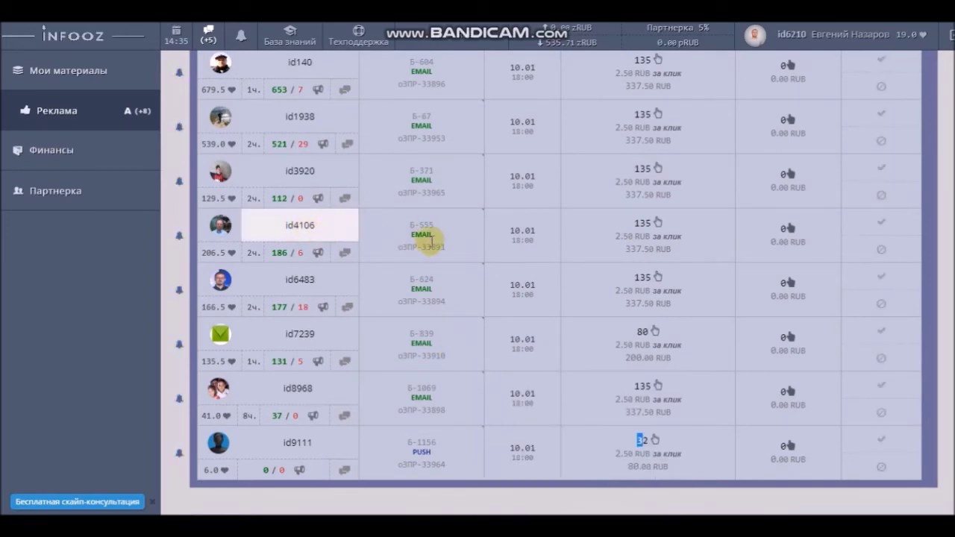
{"action": "mouse_move", "coordinate": [419, 230]}
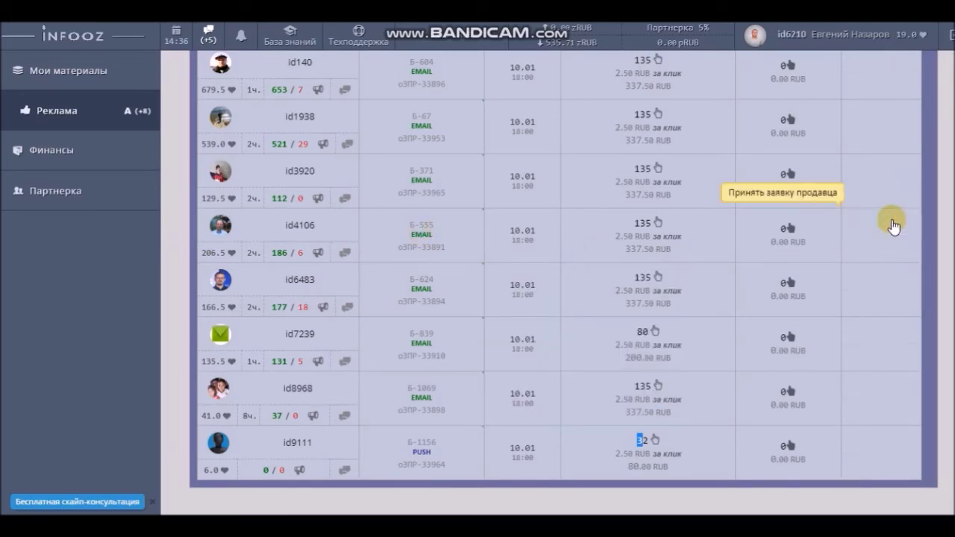
{"action": "left_click", "coordinate": [893, 225]}
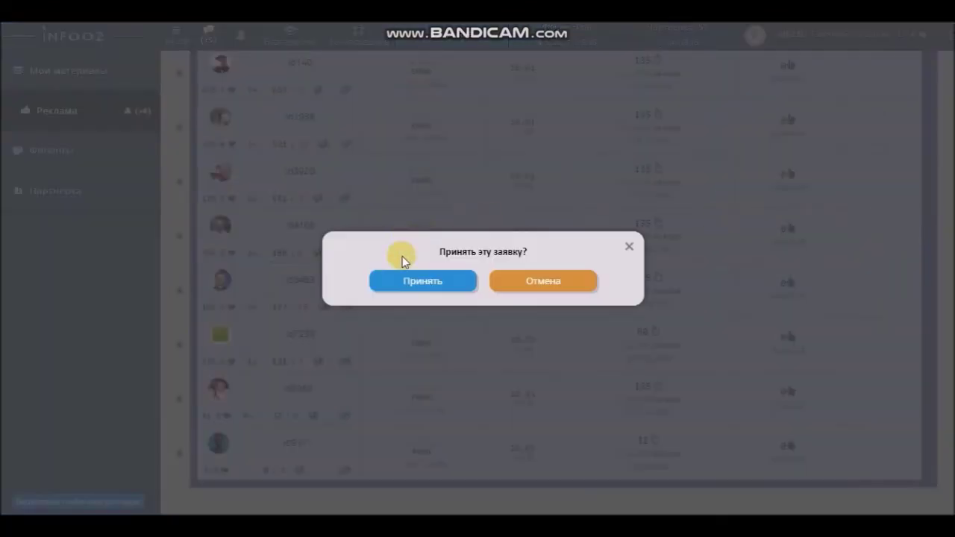
{"action": "left_click", "coordinate": [423, 281]}
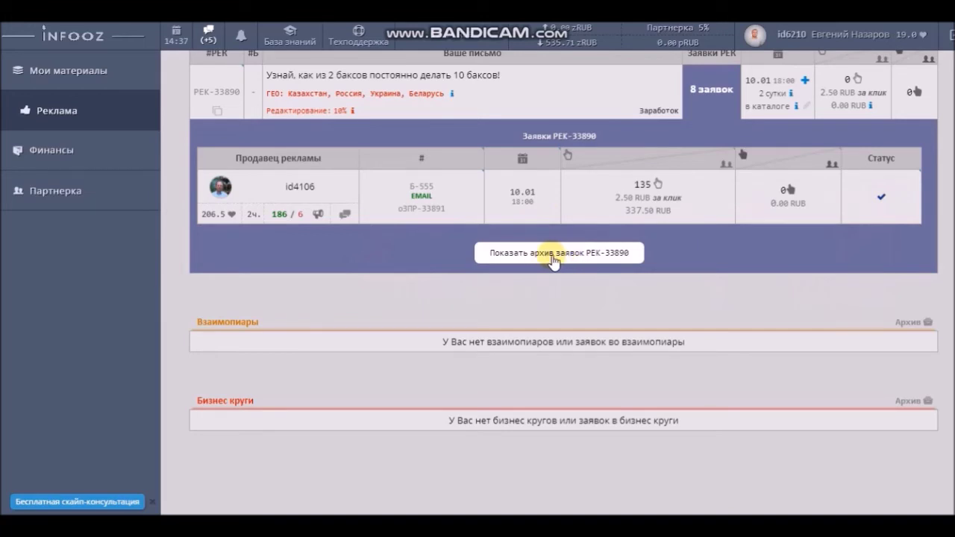
- Show the campaign's archive of requests and examine the status explanations of the archived and accepted requests
{"action": "left_click", "coordinate": [552, 254]}
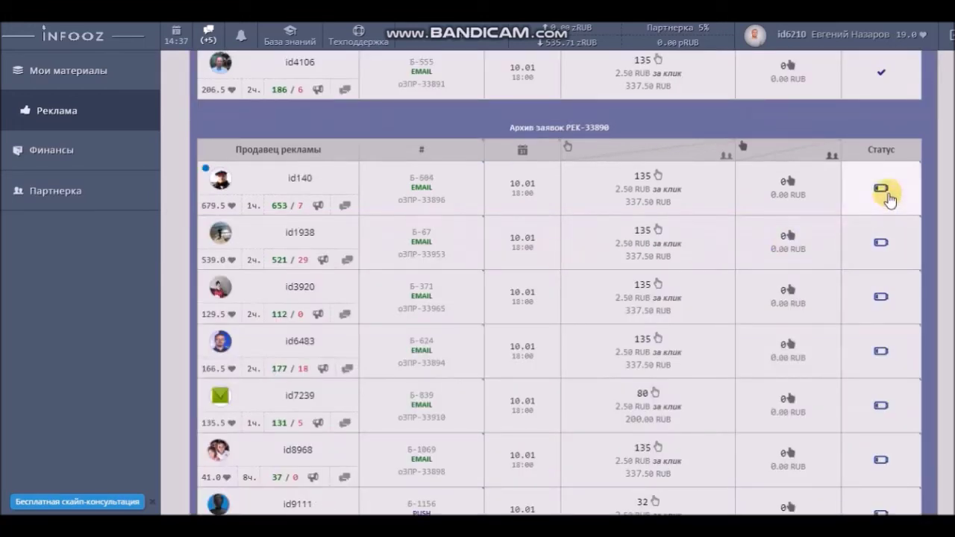
{"action": "mouse_move", "coordinate": [883, 193]}
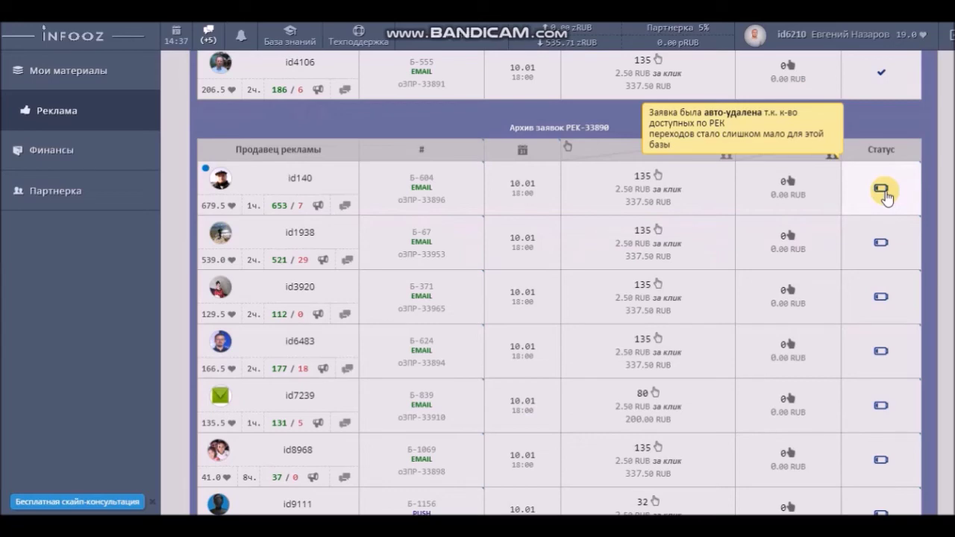
{"action": "scroll", "coordinate": [888, 298], "scroll_direction": "down", "scroll_amount": 2}
{"action": "scroll", "coordinate": [891, 415], "scroll_direction": "up", "scroll_amount": 5}
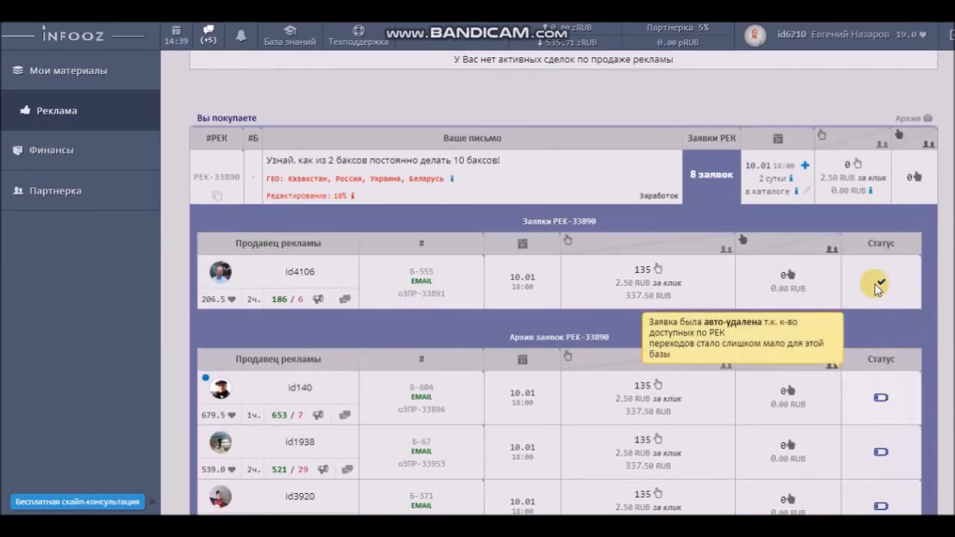
{"action": "mouse_move", "coordinate": [880, 285]}
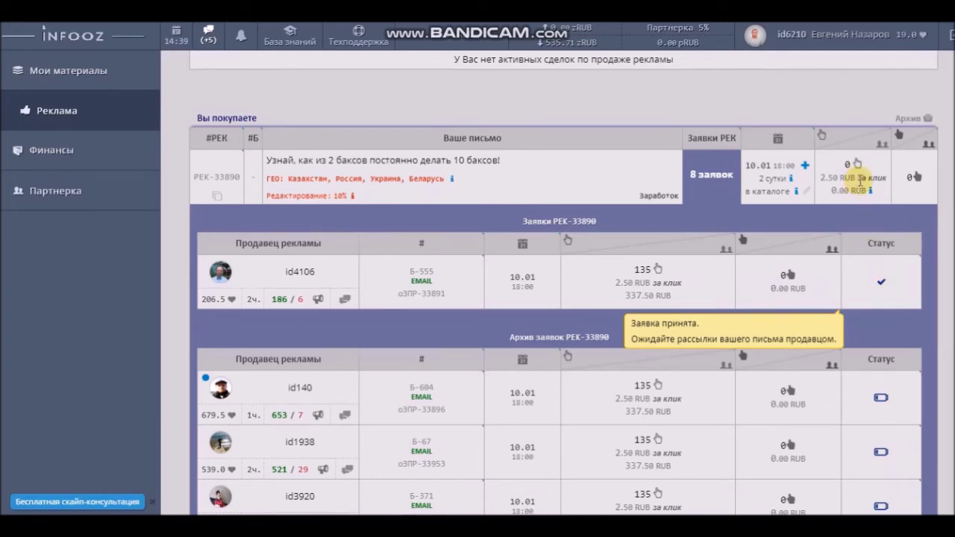
{"action": "scroll", "coordinate": [858, 168], "scroll_direction": "up", "scroll_amount": 2}
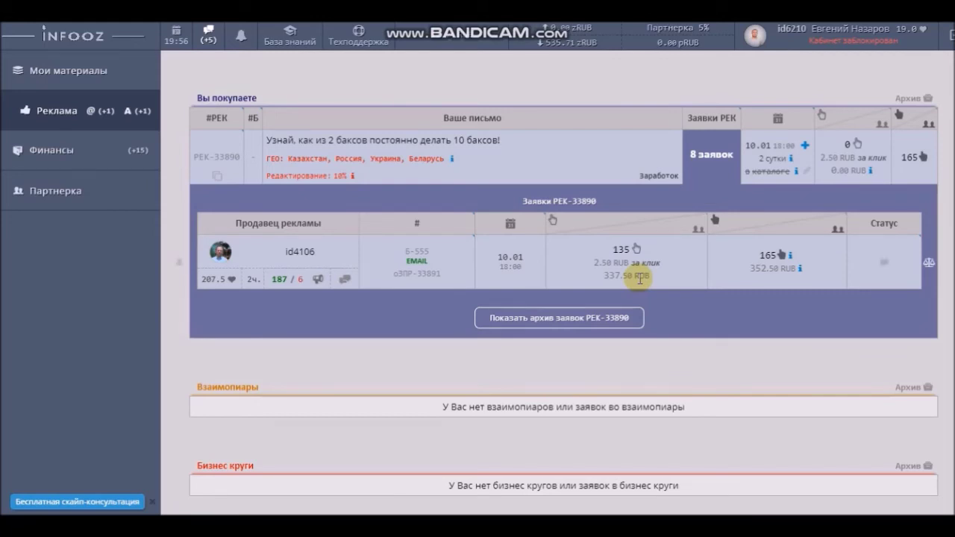
- Read the status explanation of the accepted mailing and the reason given for the account block, then close the notice
{"action": "mouse_move", "coordinate": [882, 269]}
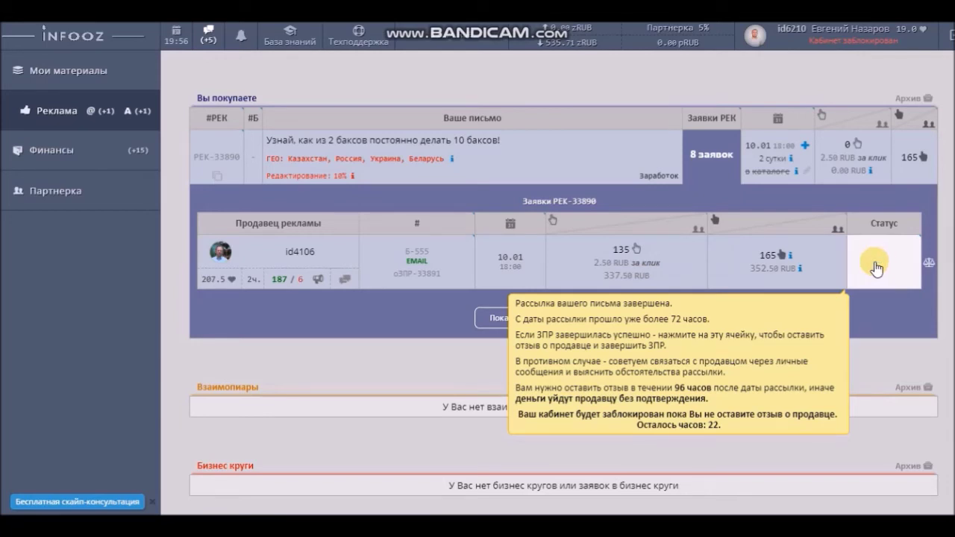
{"action": "left_click", "coordinate": [838, 52]}
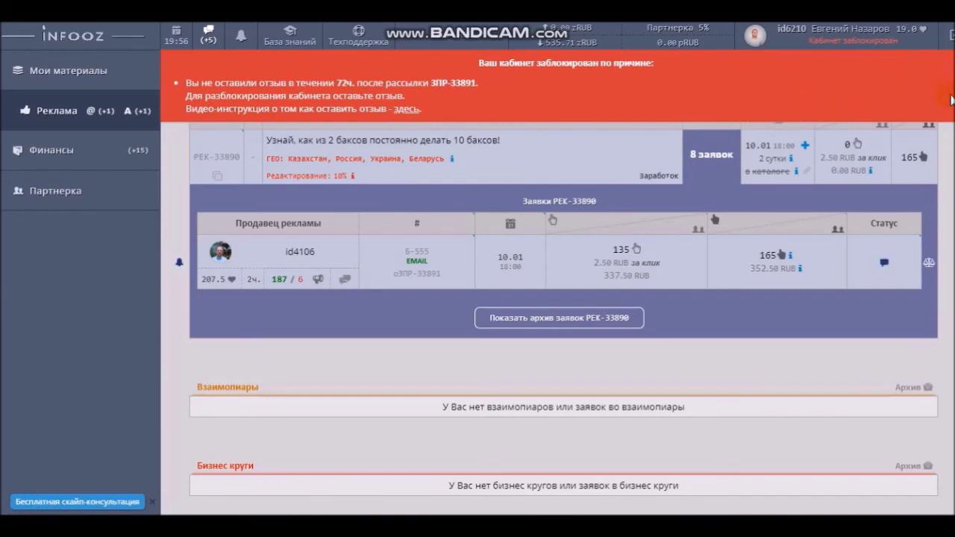
{"action": "left_click", "coordinate": [845, 120]}
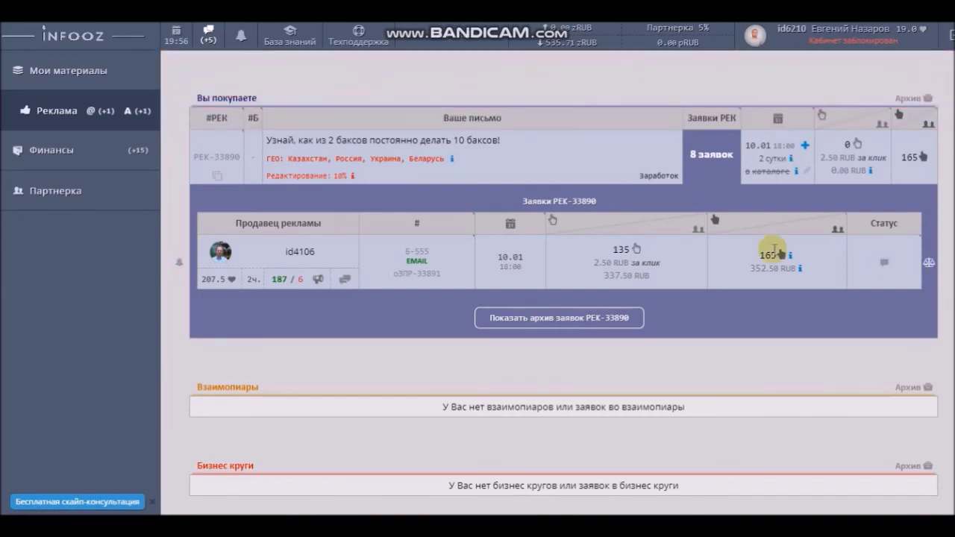
- Submit a positive review of the advertising seller with the text "Сделка прошла успешно!"
{"action": "mouse_move", "coordinate": [873, 278]}
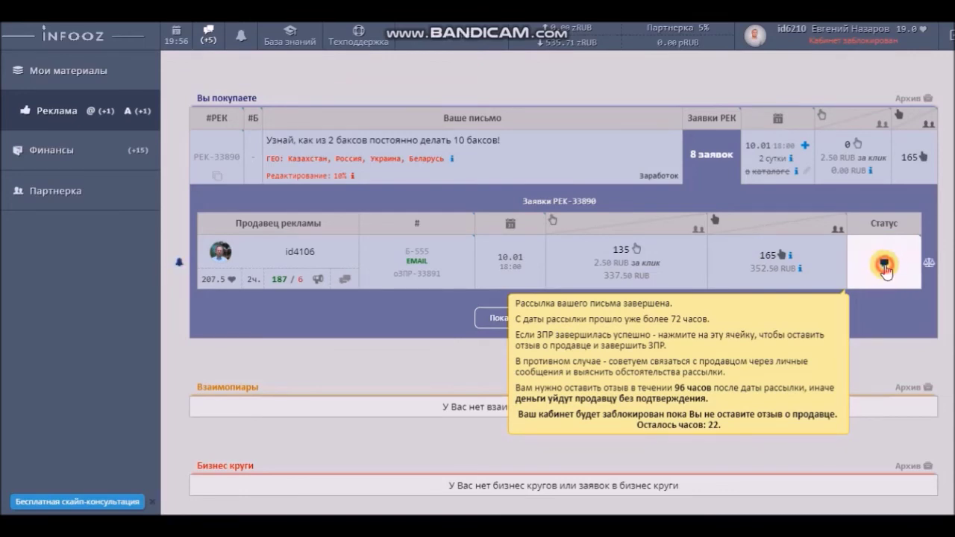
{"action": "left_click", "coordinate": [887, 267]}
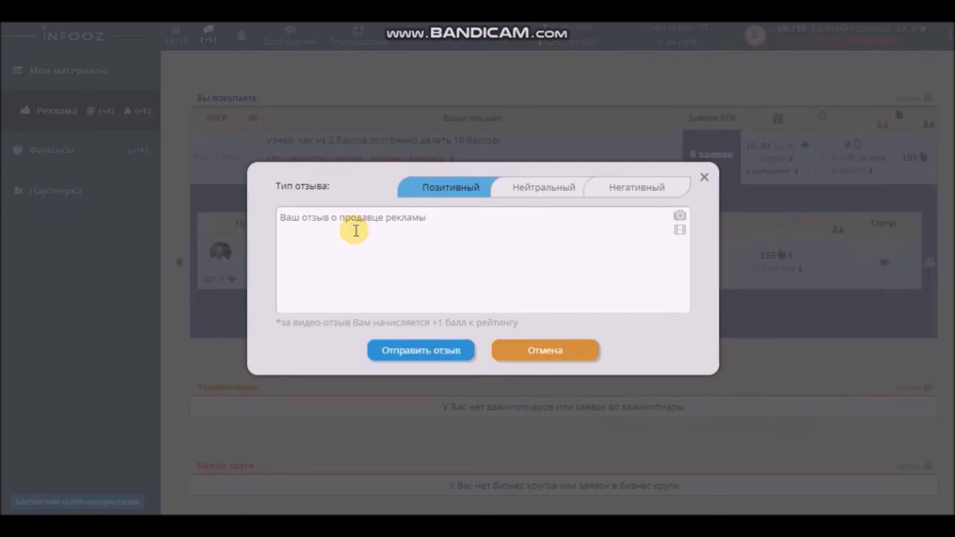
{"action": "type", "text": "Сделк"}
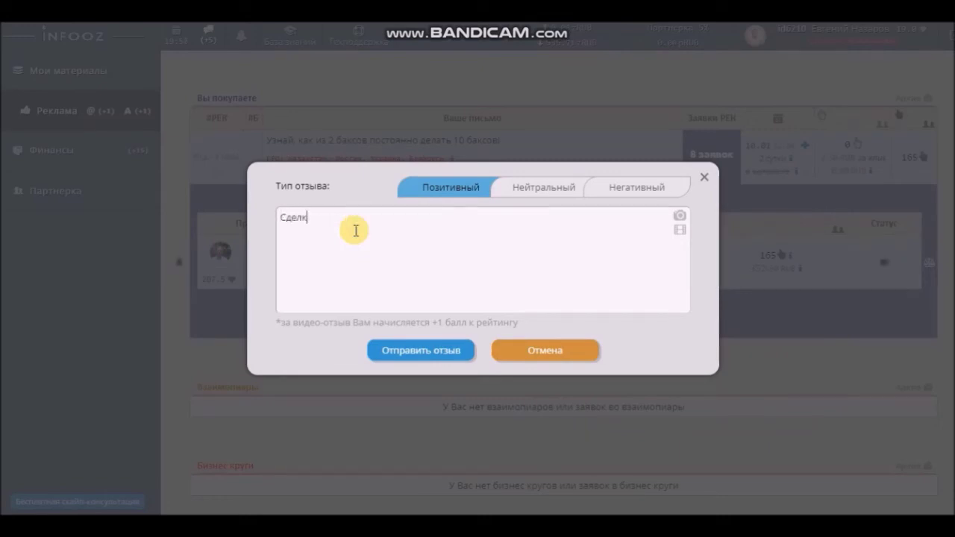
{"action": "type", "text": "а прошла успешно"}
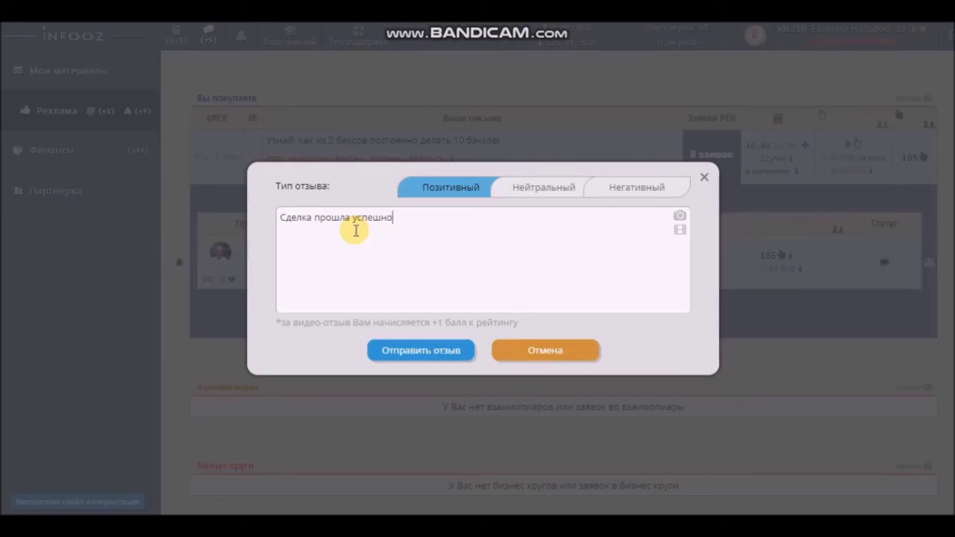
{"action": "type", "text": "!"}
{"action": "left_click", "coordinate": [418, 351]}
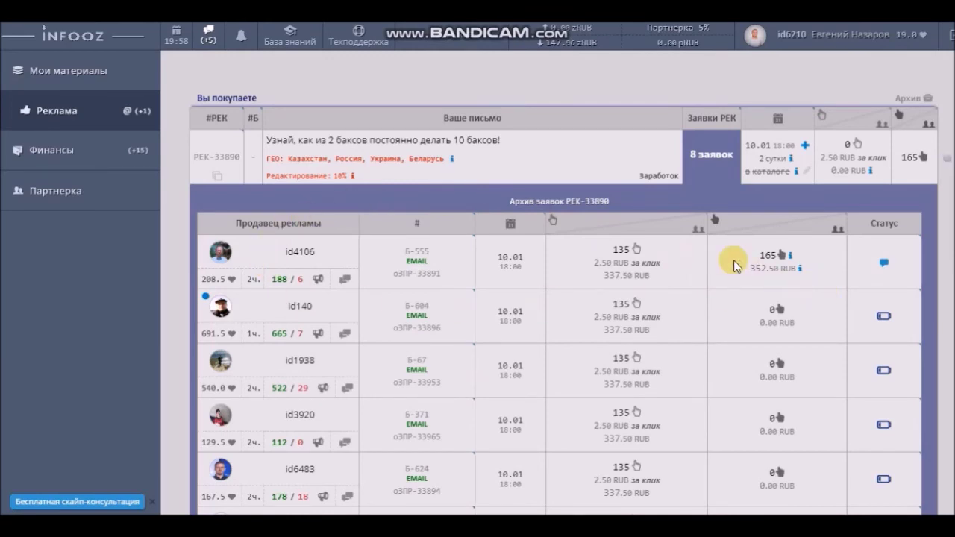
- Examine the mailing's final clicks and cost, divide 352 by 31 in the Windows Calculator, and close the calculator
{"action": "left_click_drag", "start_coordinate": [749, 268], "coordinate": [770, 269]}
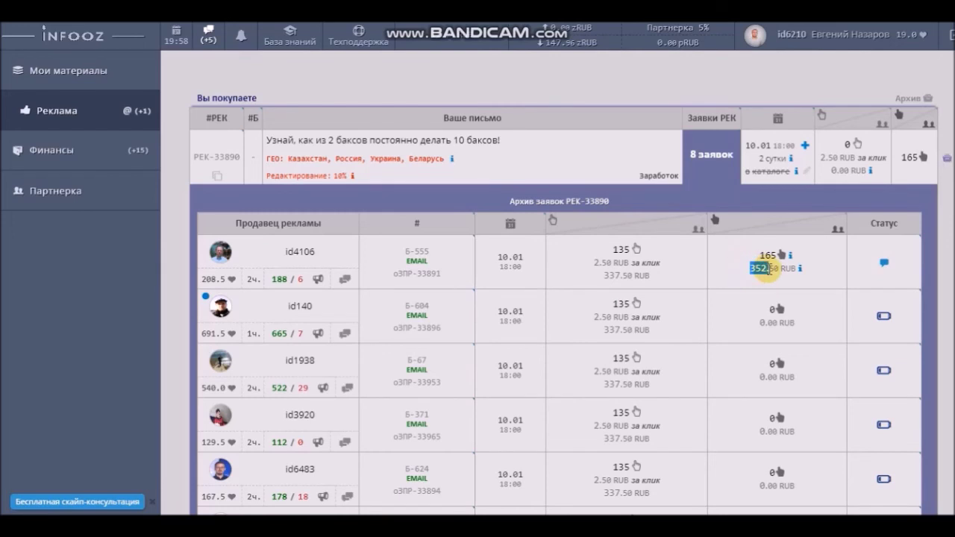
{"action": "mouse_move", "coordinate": [790, 259]}
{"action": "key", "text": "super"}
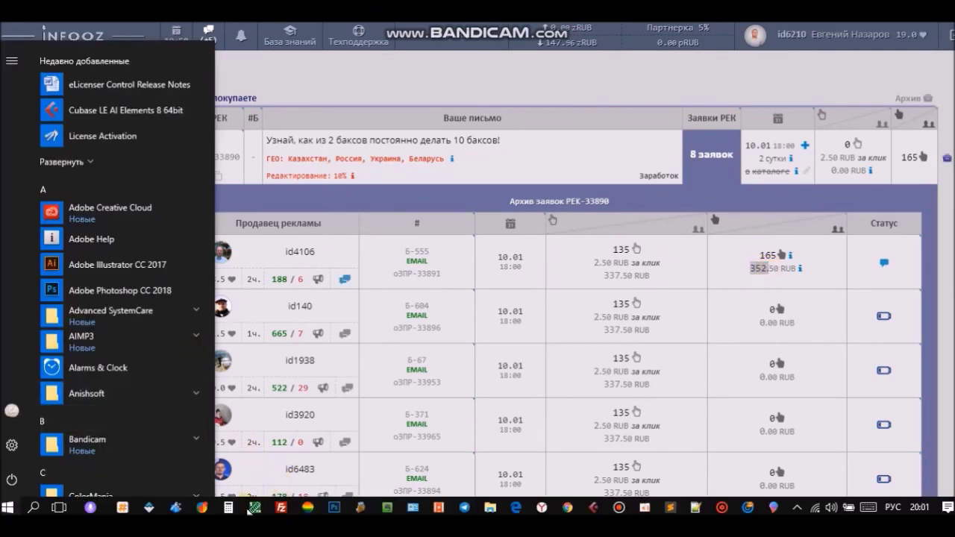
{"action": "left_click", "coordinate": [236, 511]}
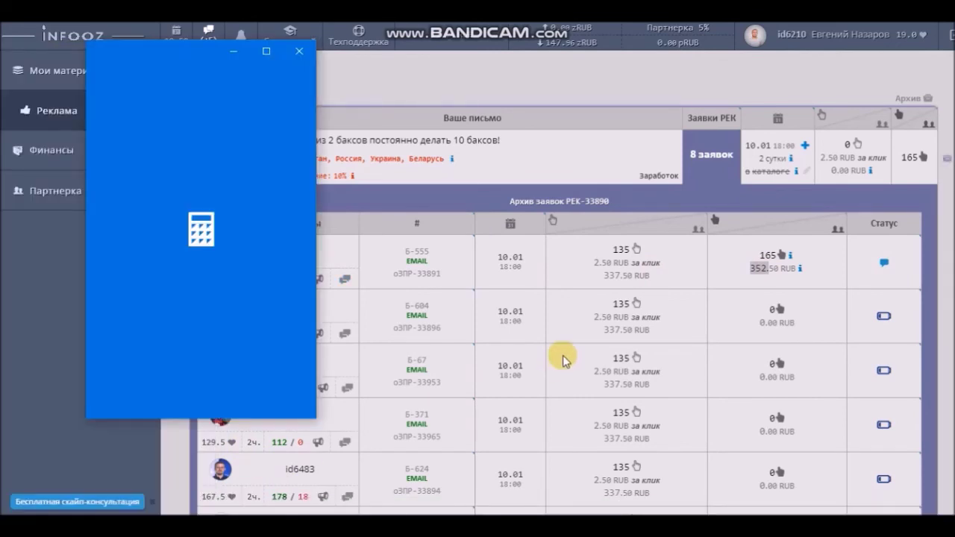
{"action": "type", "text": "352"}
{"action": "key", "text": "slash"}
{"action": "type", "text": "31"}
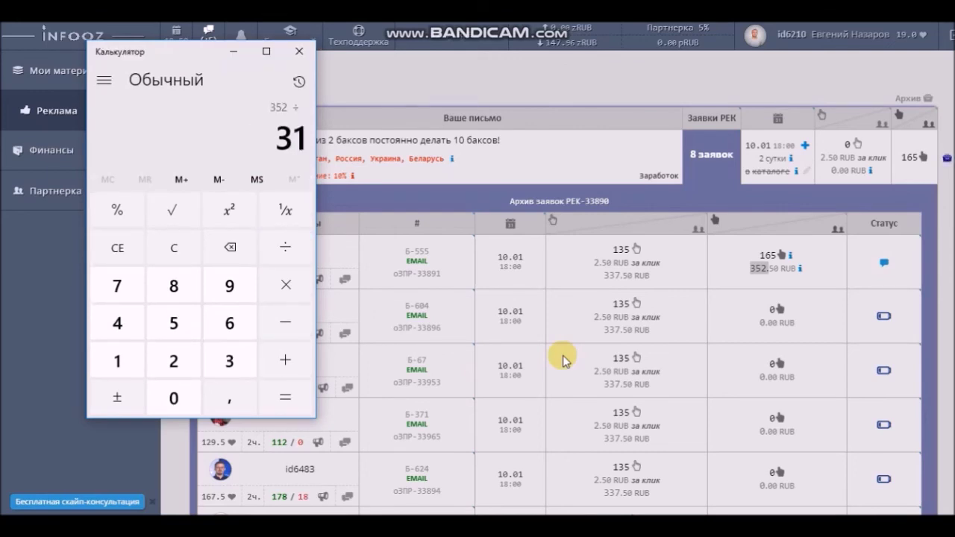
{"action": "key", "text": "Return"}
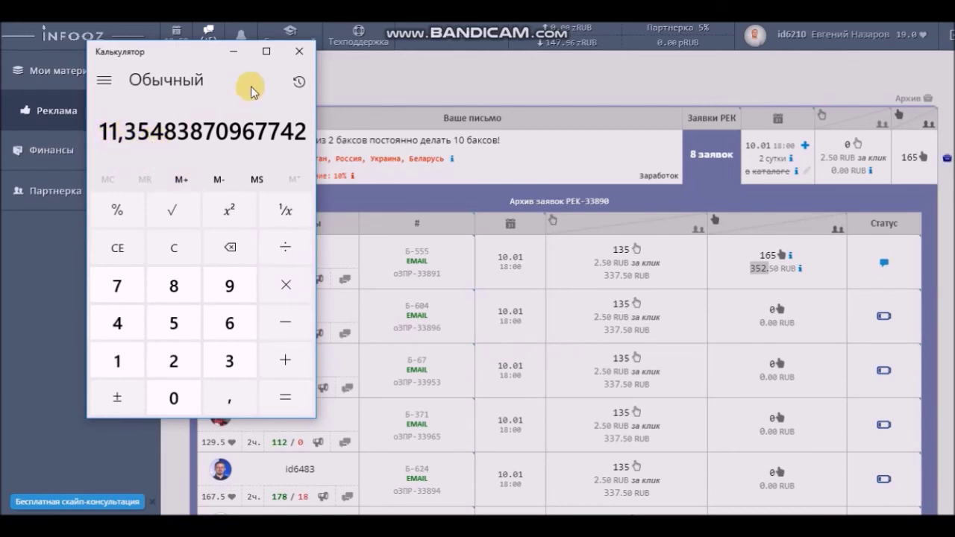
{"action": "left_click", "coordinate": [298, 54]}
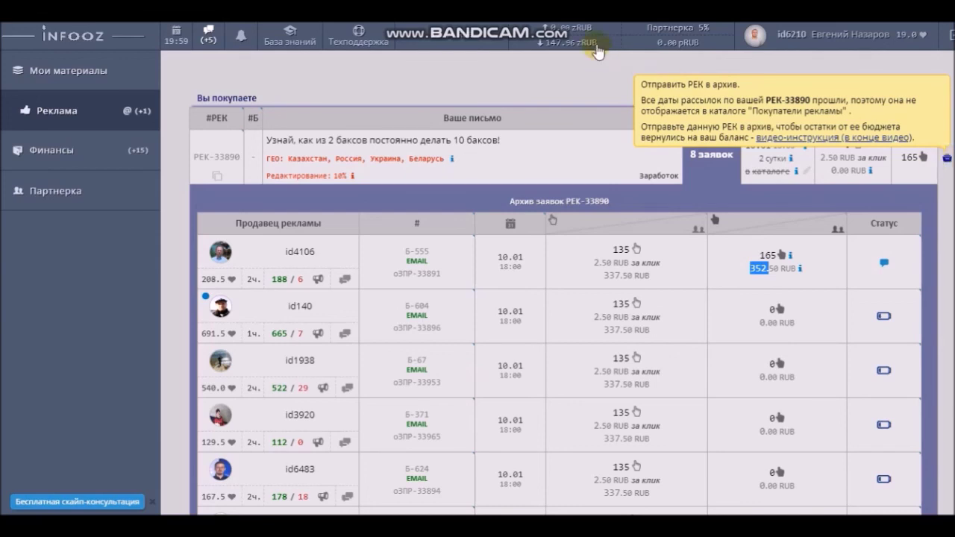
- Send the finished advertising campaign "Узнай, как из 2 баксов постоянно делать 10 баксов!" to the archive and confirm
{"action": "mouse_move", "coordinate": [561, 40]}
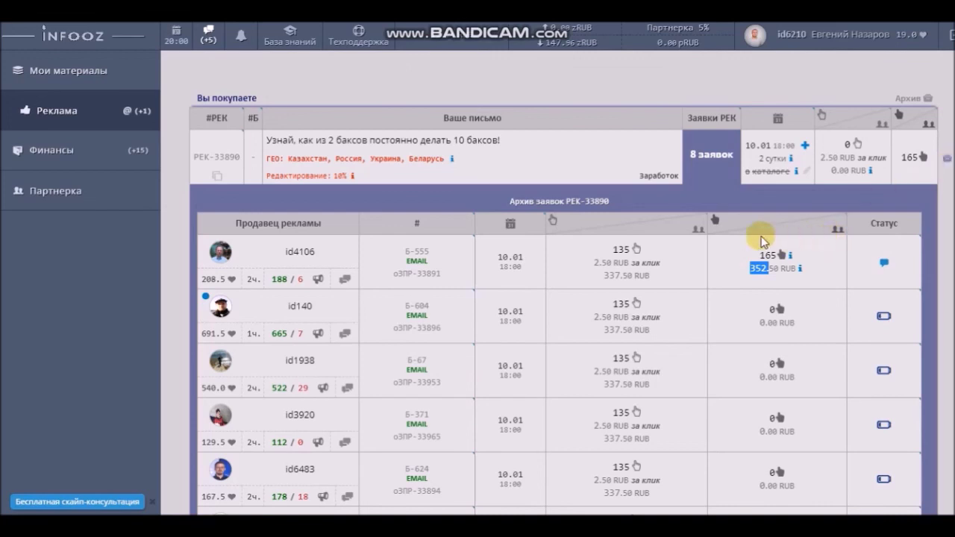
{"action": "left_click", "coordinate": [815, 270]}
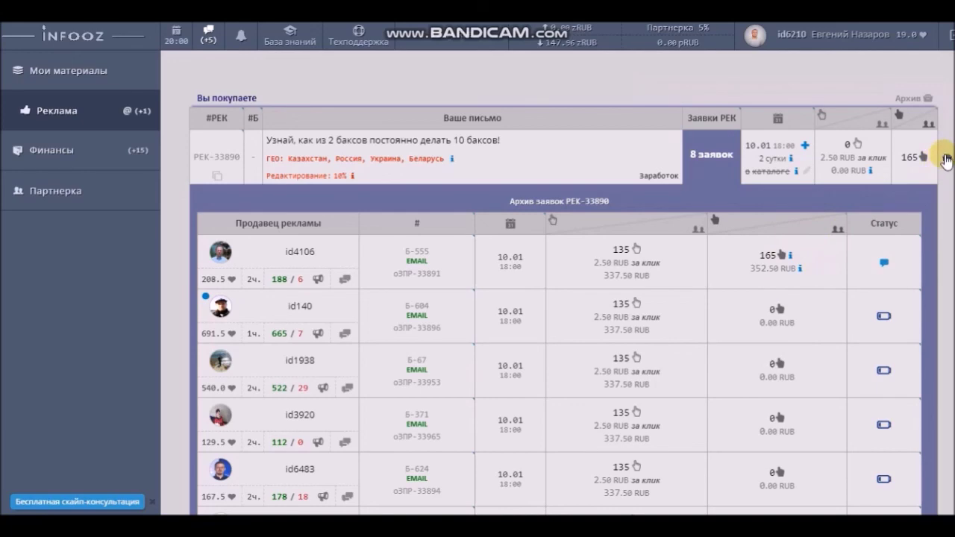
{"action": "mouse_move", "coordinate": [947, 161]}
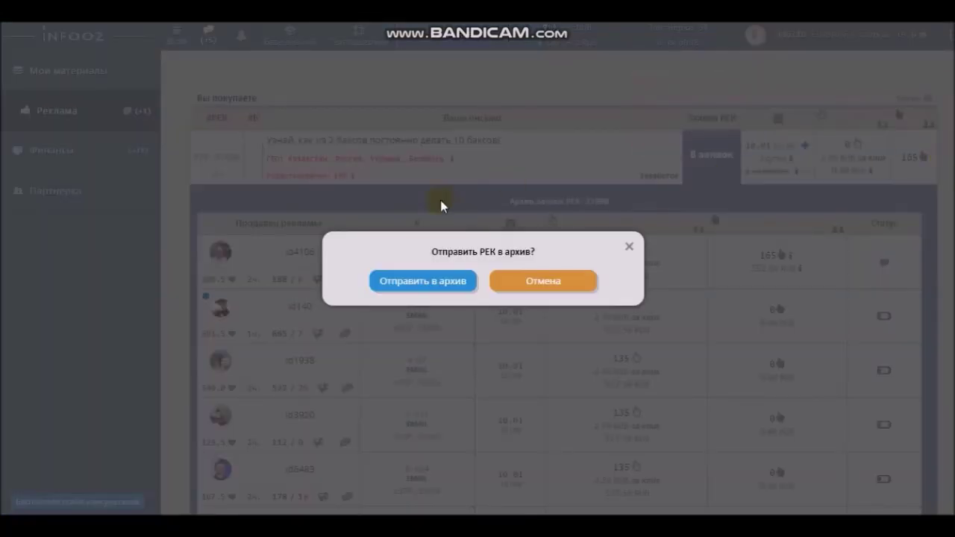
{"action": "left_click", "coordinate": [407, 279]}
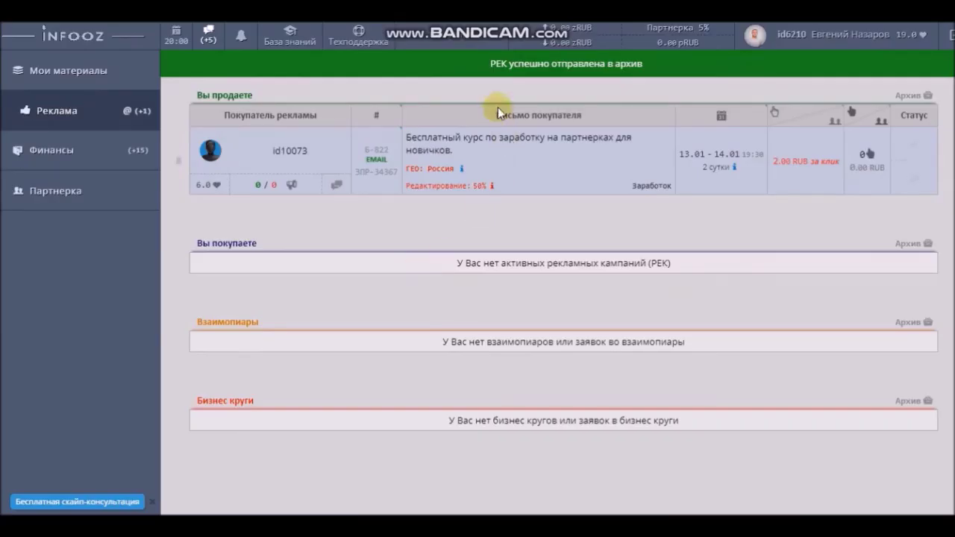